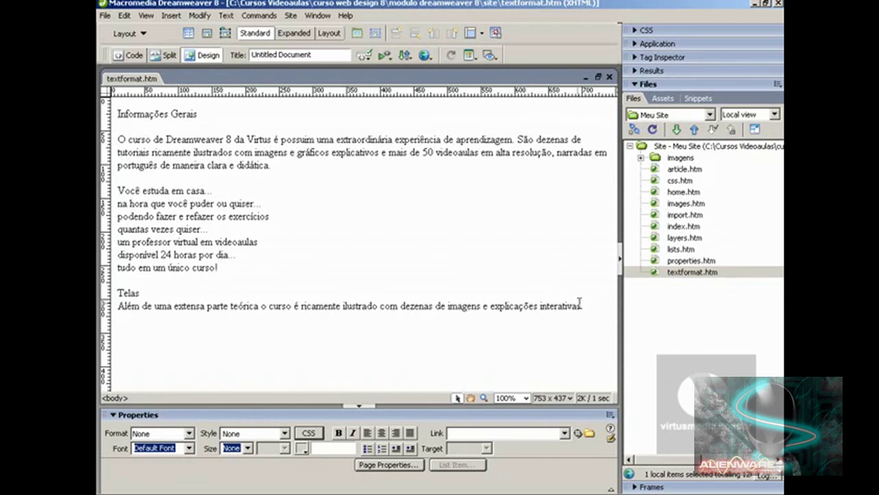
# Apply the Verdana, Arial, Helvetica, sans-serif font to all the text on the page
pyautogui.moveTo(589, 306); pyautogui.dragTo(115, 105)
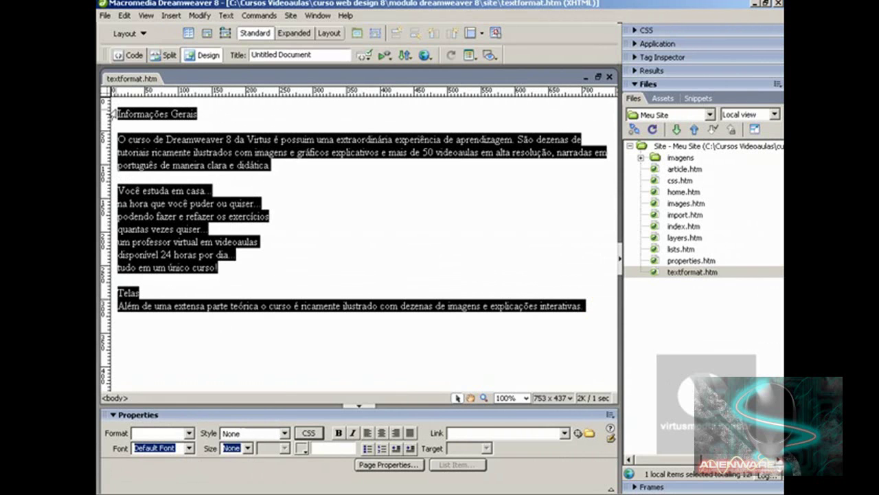
pyautogui.click(189, 448)
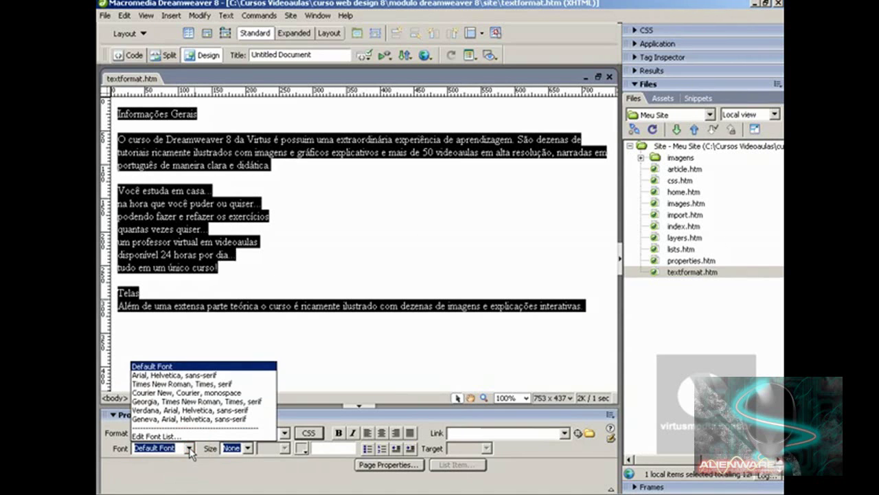
pyautogui.click(168, 409)
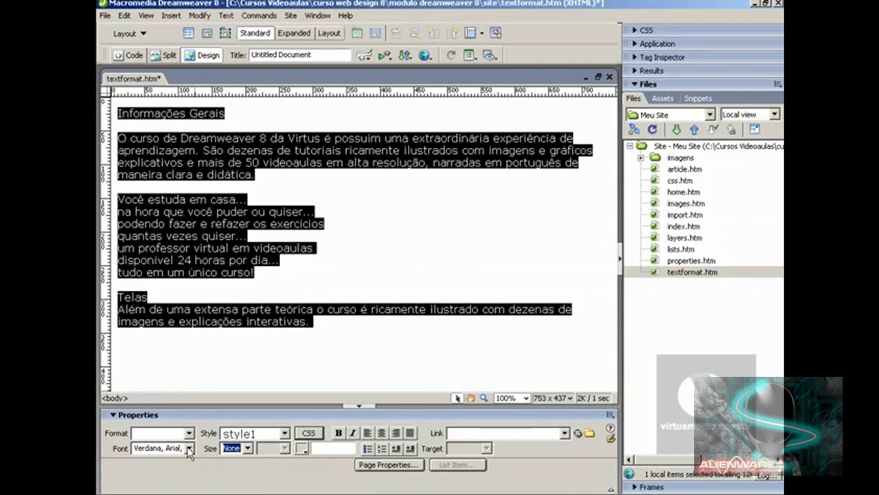
# Set the format of all the page text to None, covering everything from "Informações Gerais" to the last sentence
pyautogui.click(188, 432)
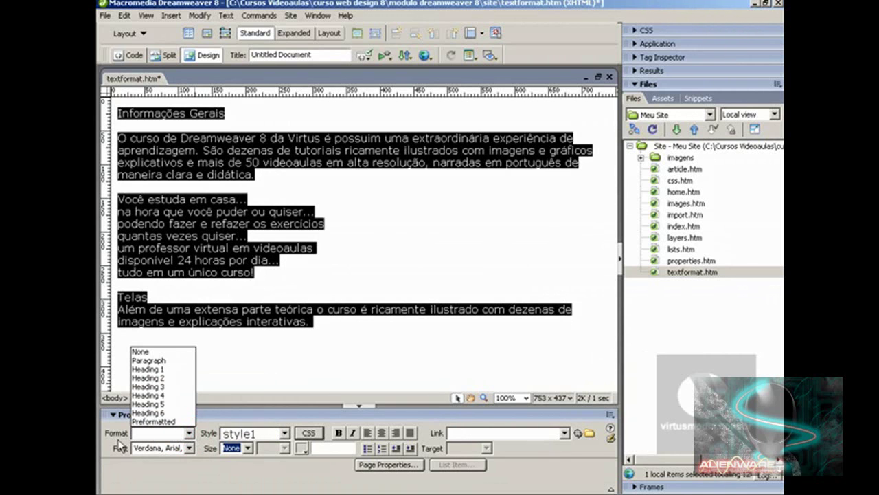
pyautogui.click(141, 351)
pyautogui.click(241, 112)
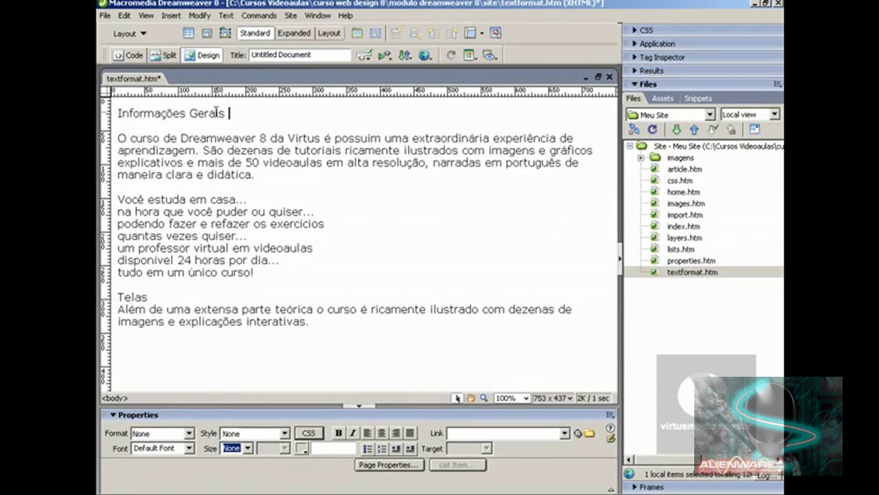
pyautogui.click(117, 134)
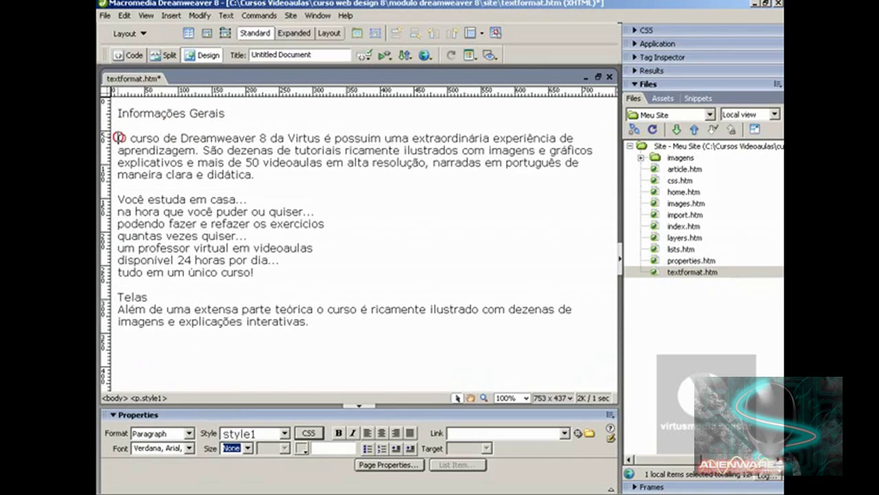
pyautogui.click(118, 199)
pyautogui.click(336, 320)
pyautogui.moveTo(314, 321); pyautogui.dragTo(116, 105)
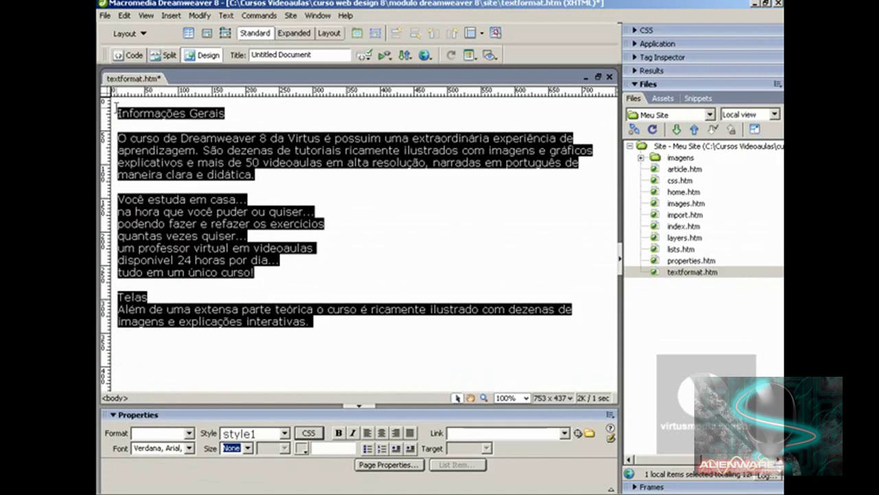
pyautogui.click(188, 433)
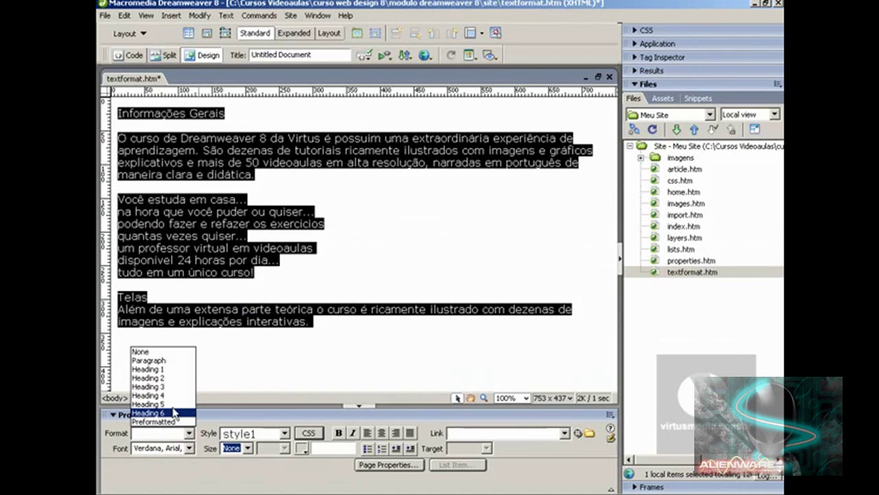
pyautogui.click(141, 352)
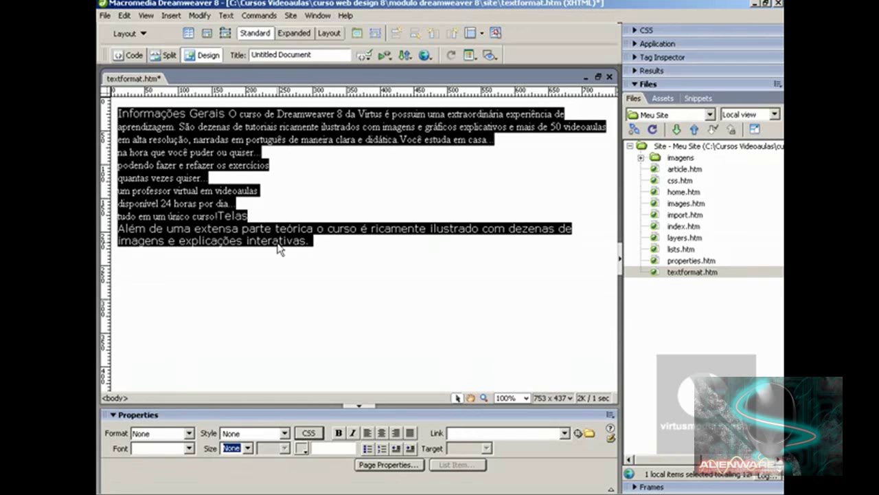
# Set the format of the whole selected text to Paragraph
pyautogui.click(190, 434)
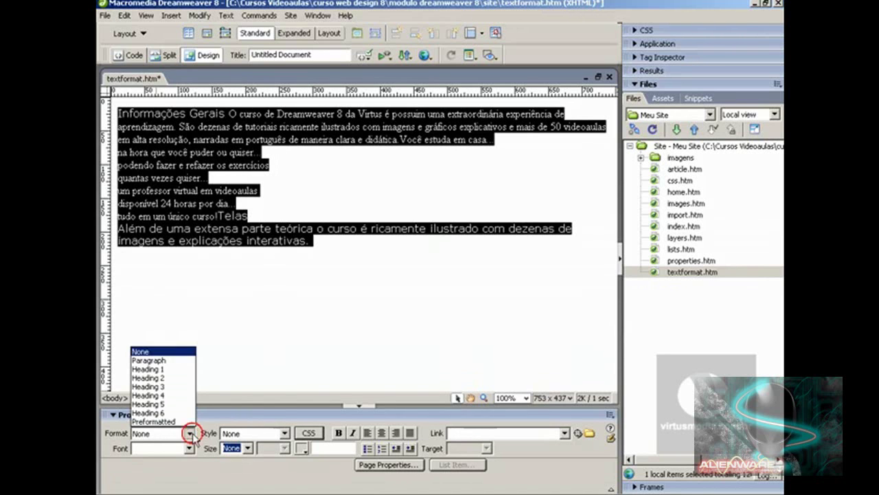
pyautogui.click(148, 360)
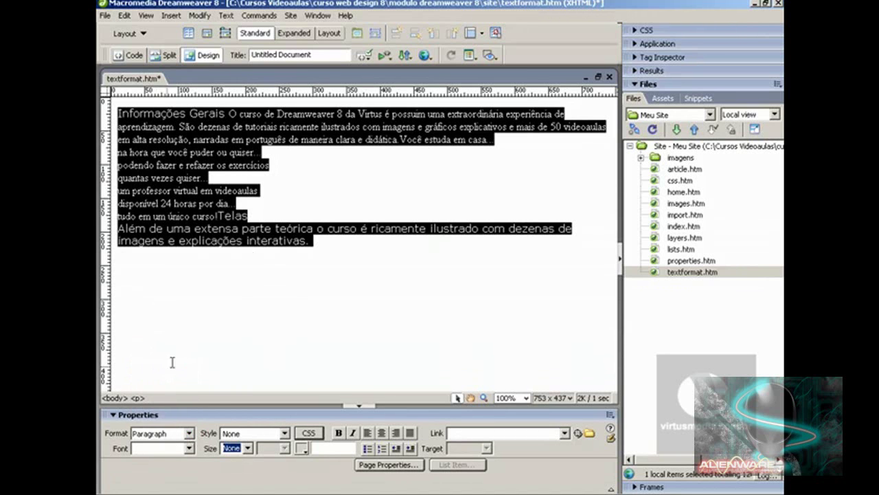
pyautogui.click(181, 433)
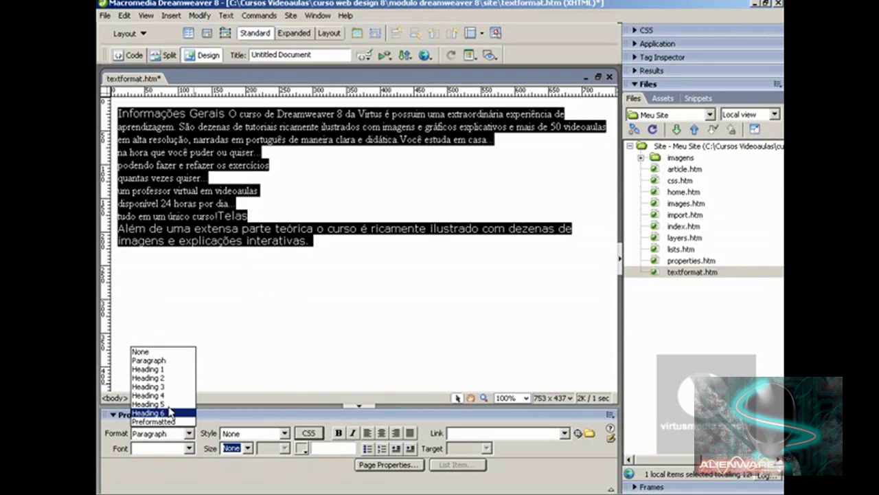
pyautogui.click(165, 360)
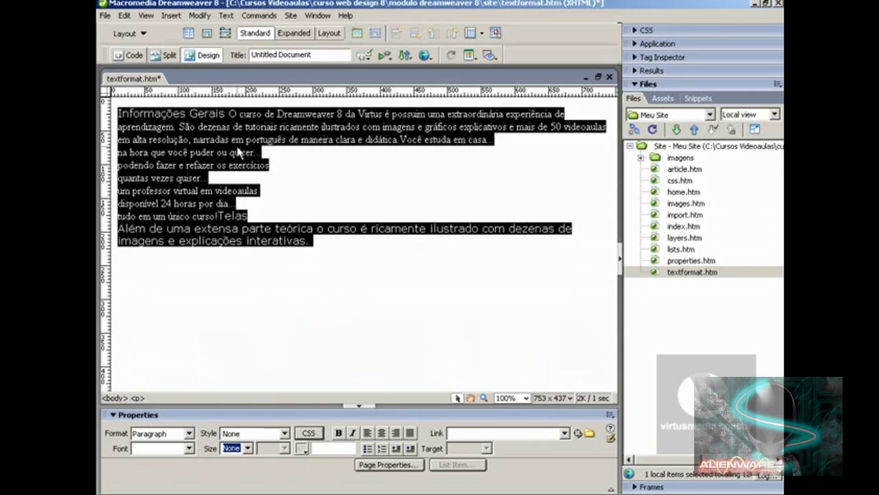
# Split the merged text into separate paragraphs starting at "O curso de Dreamweaver 8", "Você estuda em casa..." and "Telas"
pyautogui.click(211, 137)
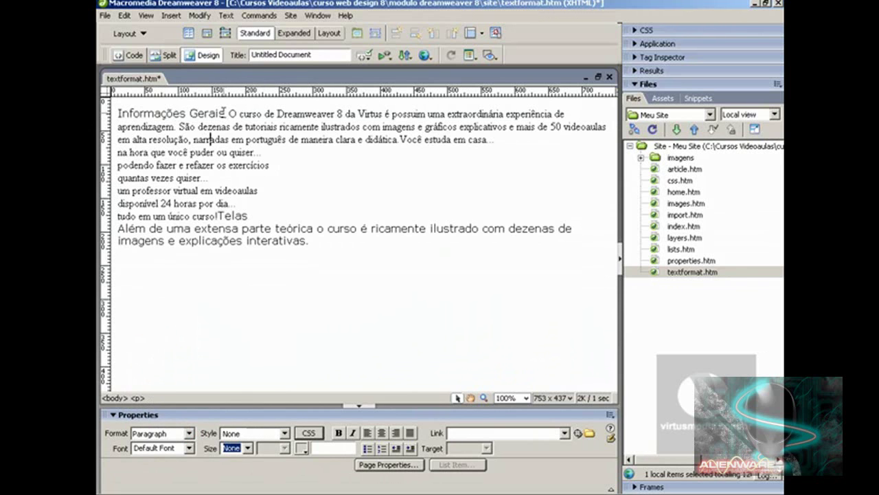
pyautogui.click(223, 111)
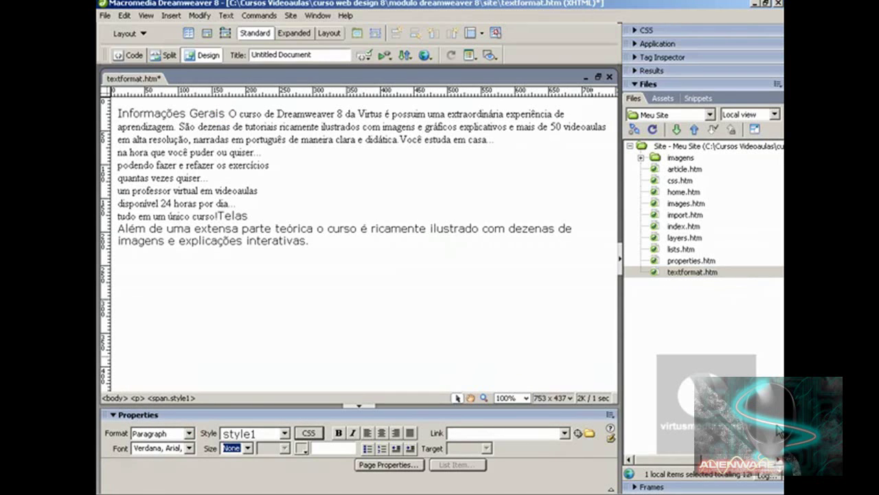
pyautogui.press('Return')
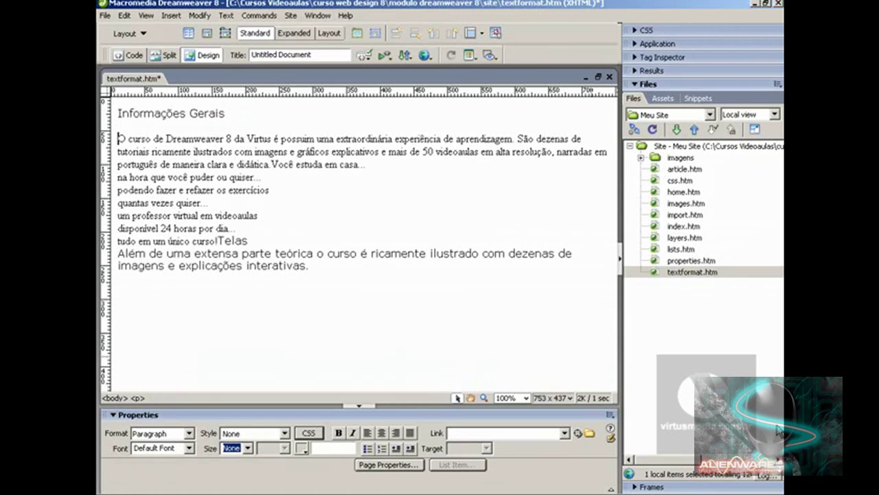
pyautogui.click(271, 165)
pyautogui.press('Return')
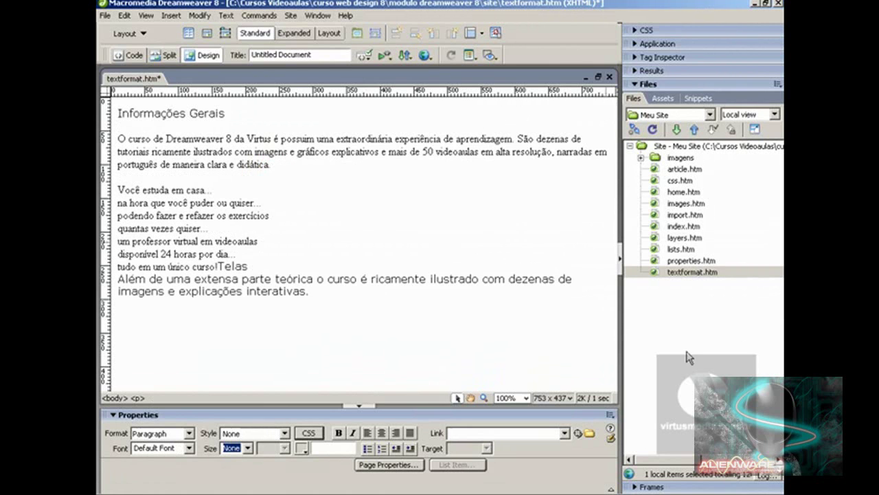
pyautogui.click(219, 266)
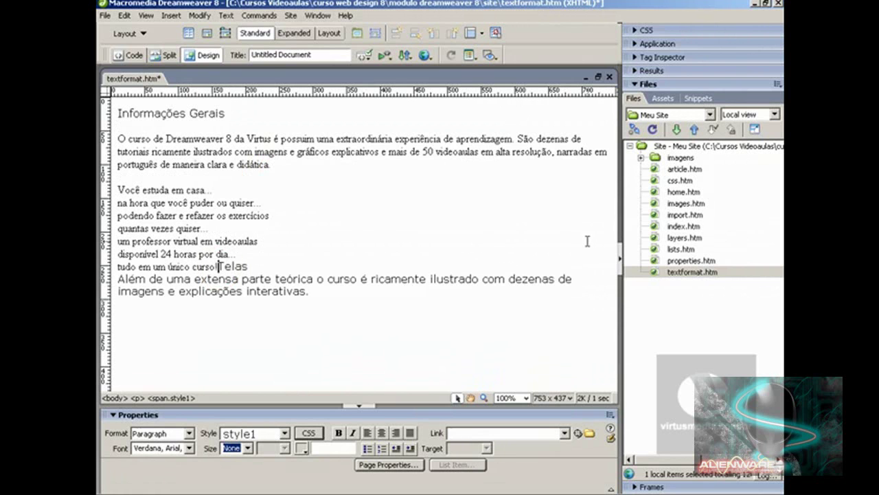
pyautogui.press('Return')
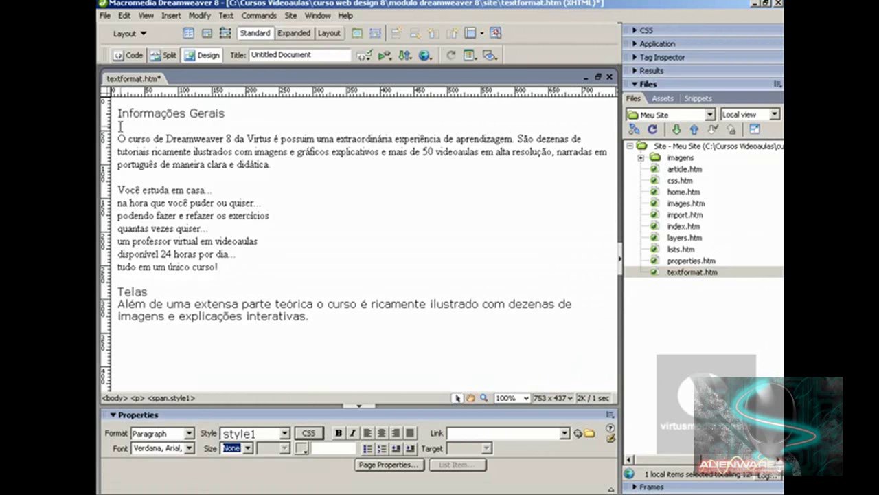
# Try line breaks after "Virtus" and "experiência" inside the "O curso de Dreamweaver 8" paragraph, and remove both breaks
pyautogui.click(237, 114)
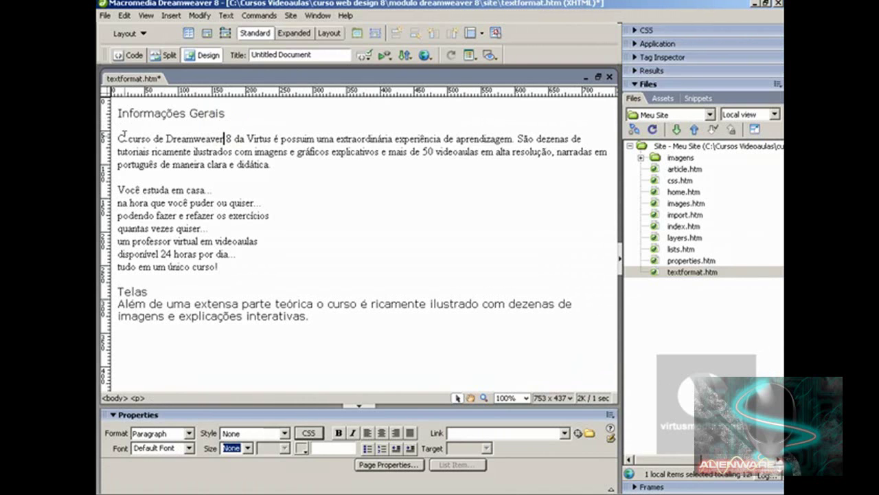
pyautogui.moveTo(118, 138); pyautogui.dragTo(174, 138)
pyautogui.click(253, 165)
pyautogui.click(272, 138)
pyautogui.write('é')
pyautogui.hotkey('shift', 'Return')
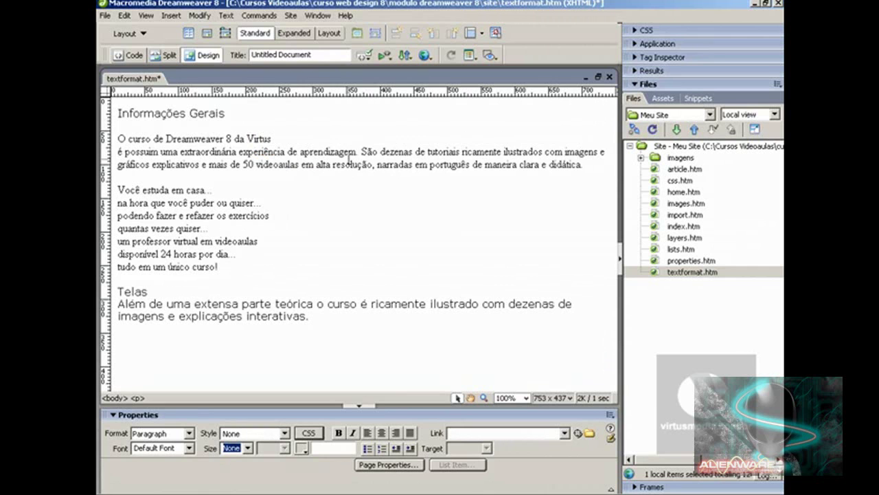
pyautogui.click(301, 143)
pyautogui.hotkey('shift', 'Return')
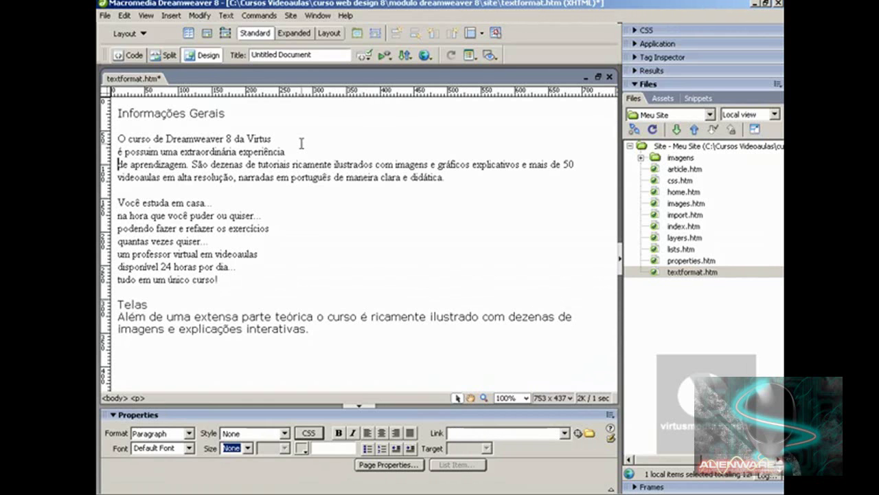
pyautogui.press('BackSpace')
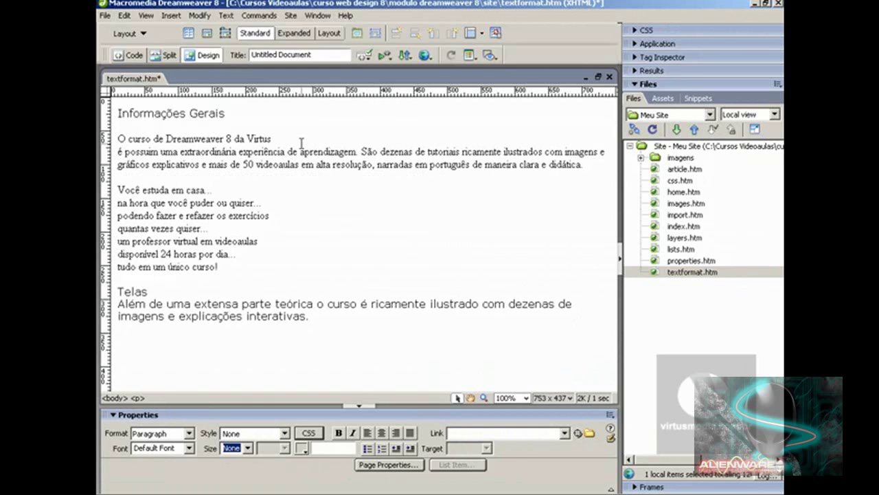
pyautogui.press('BackSpace')
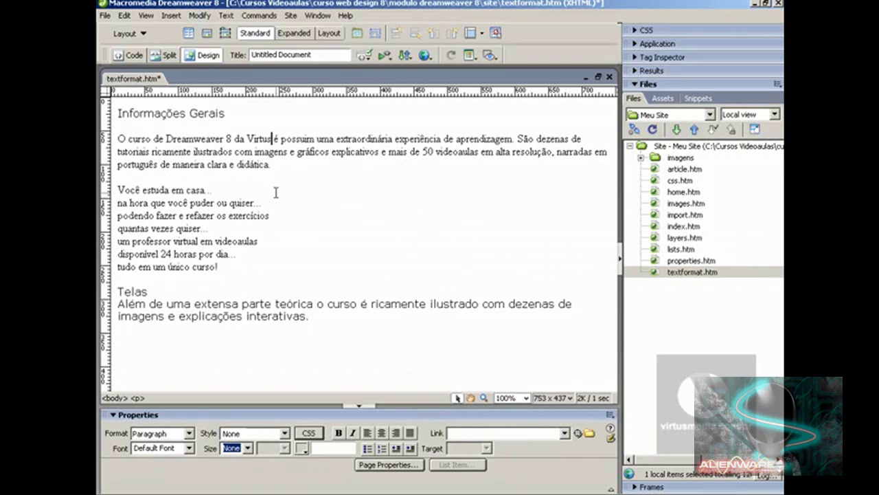
# Examine the opening and closing p tags of the "O curso de Dreamweaver 8" paragraph in Split view, and return to Design view
pyautogui.moveTo(274, 163); pyautogui.dragTo(206, 153)
pyautogui.click(160, 148)
pyautogui.click(219, 152)
pyautogui.click(167, 55)
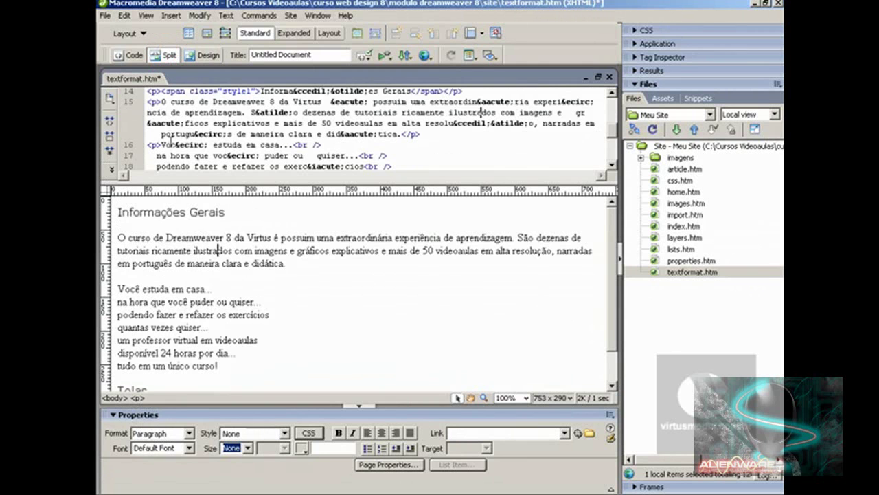
pyautogui.moveTo(141, 237); pyautogui.dragTo(114, 238)
pyautogui.click(178, 114)
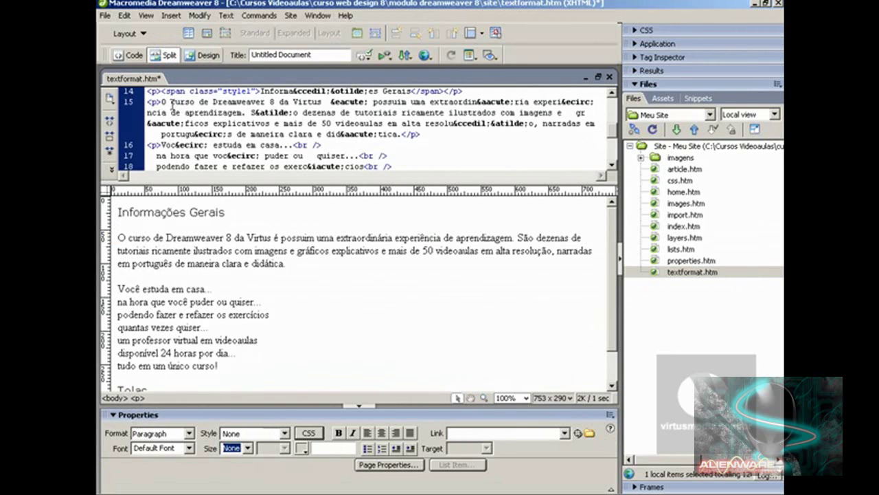
pyautogui.click(153, 101)
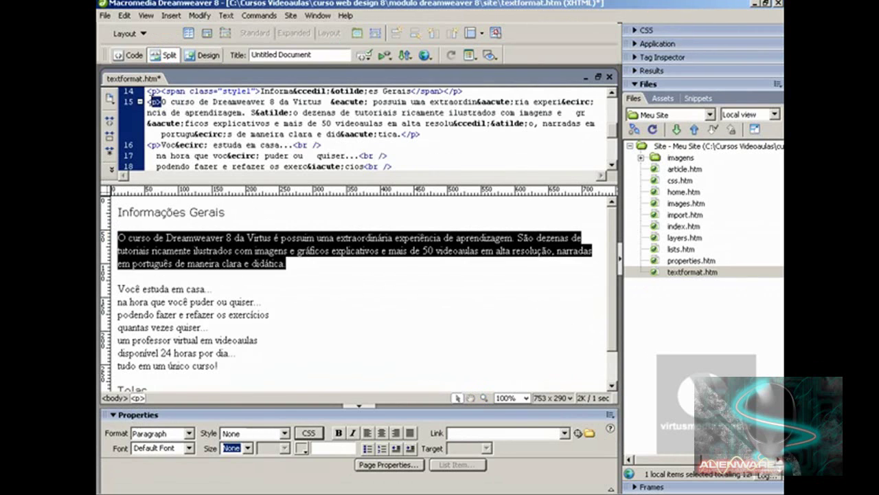
pyautogui.moveTo(147, 101); pyautogui.dragTo(164, 103)
pyautogui.click(156, 103)
pyautogui.moveTo(401, 134); pyautogui.dragTo(419, 134)
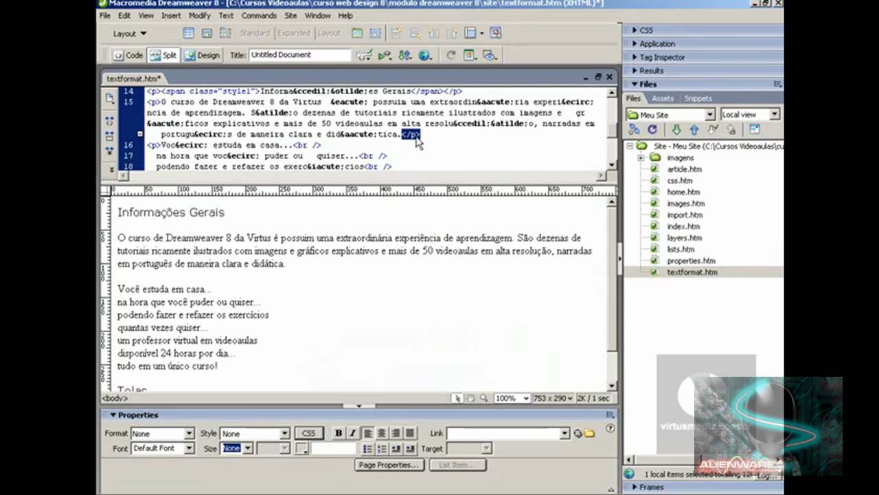
pyautogui.click(160, 101)
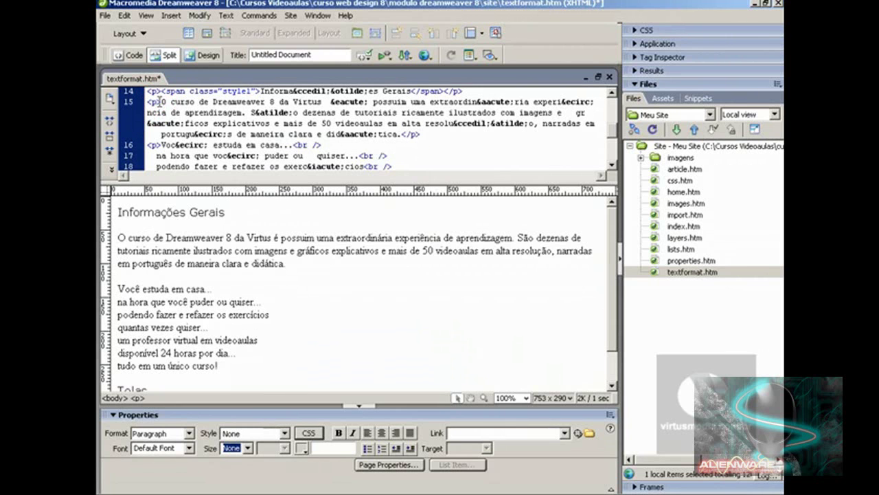
pyautogui.click(204, 56)
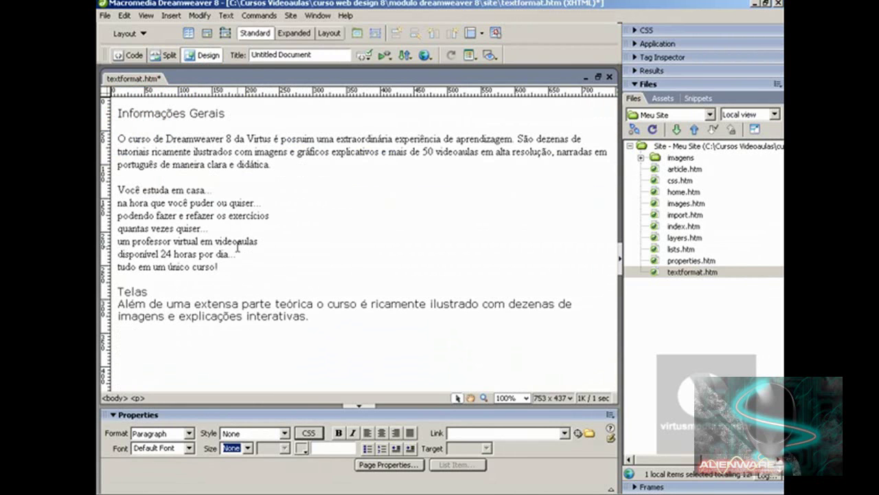
# Format all the page text with the Verdana, Arial, Helvetica, sans-serif font at size 12
pyautogui.click(196, 229)
pyautogui.moveTo(314, 318); pyautogui.dragTo(123, 112)
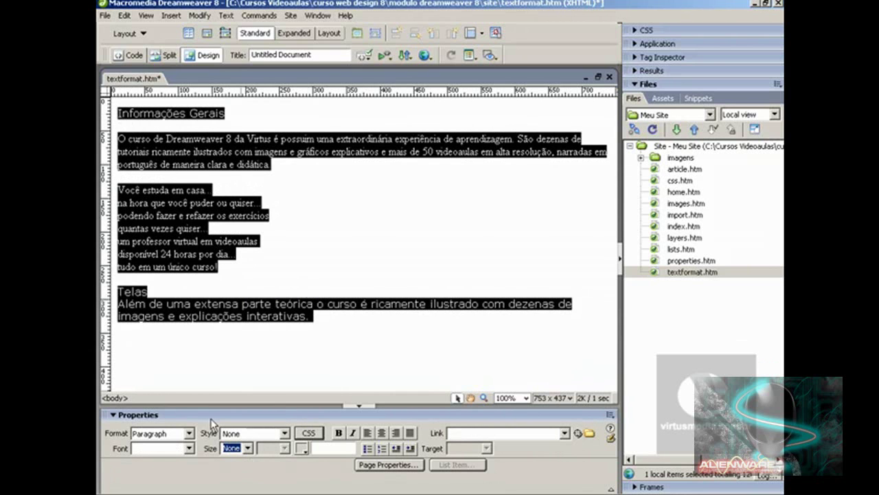
pyautogui.click(189, 448)
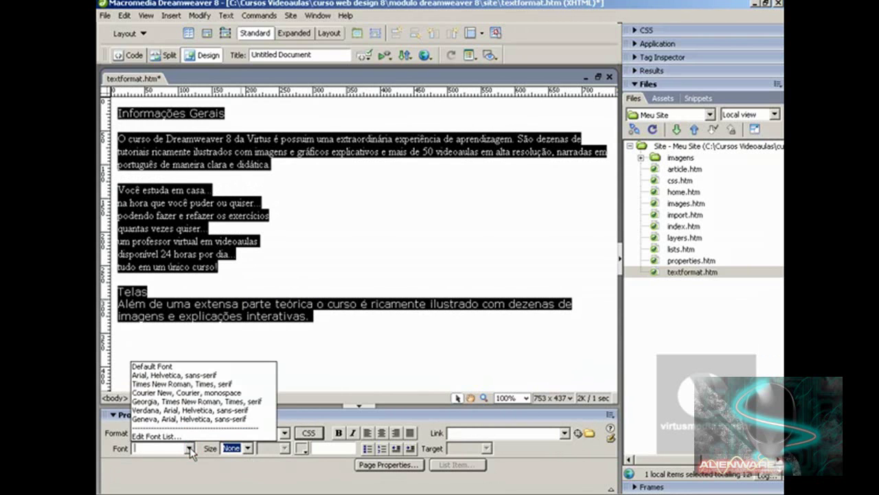
pyautogui.click(154, 410)
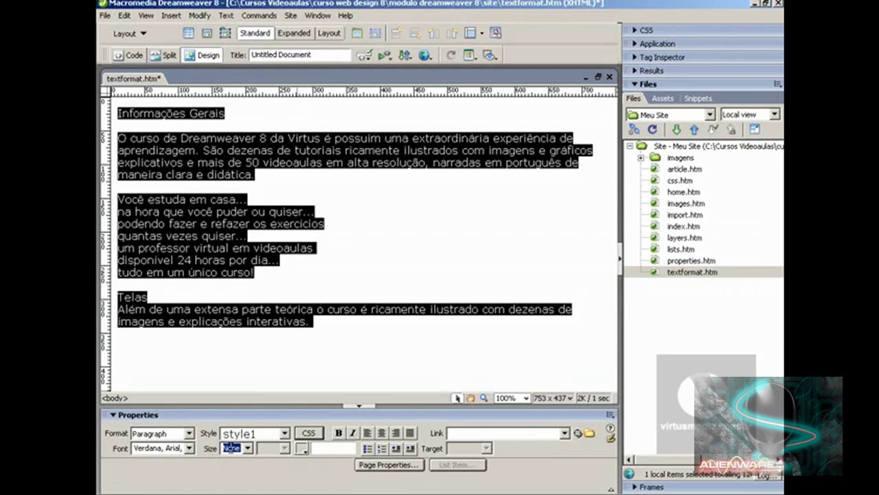
pyautogui.click(246, 450)
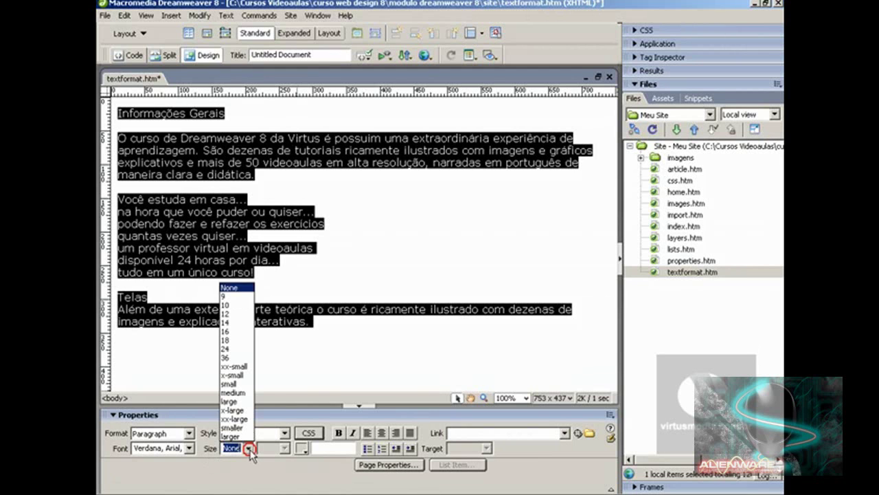
pyautogui.click(226, 314)
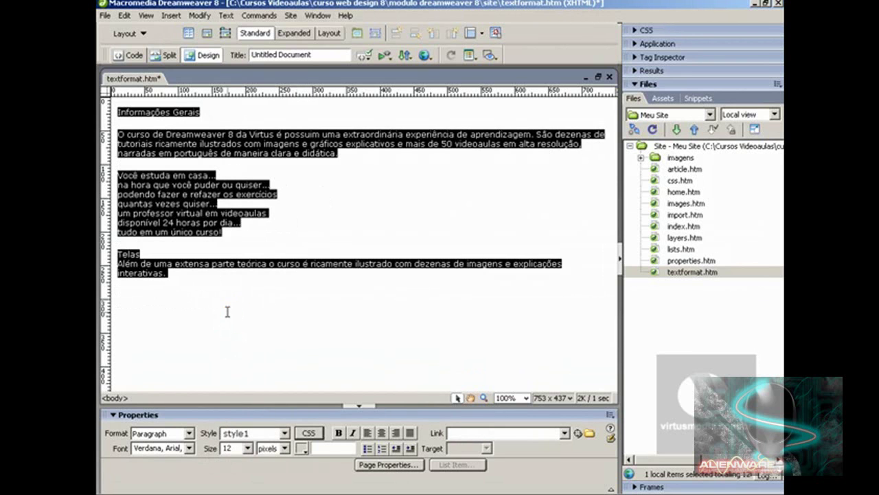
# Try the xx-large and large sizes on all the selected text, and return it to size 12
pyautogui.click(245, 450)
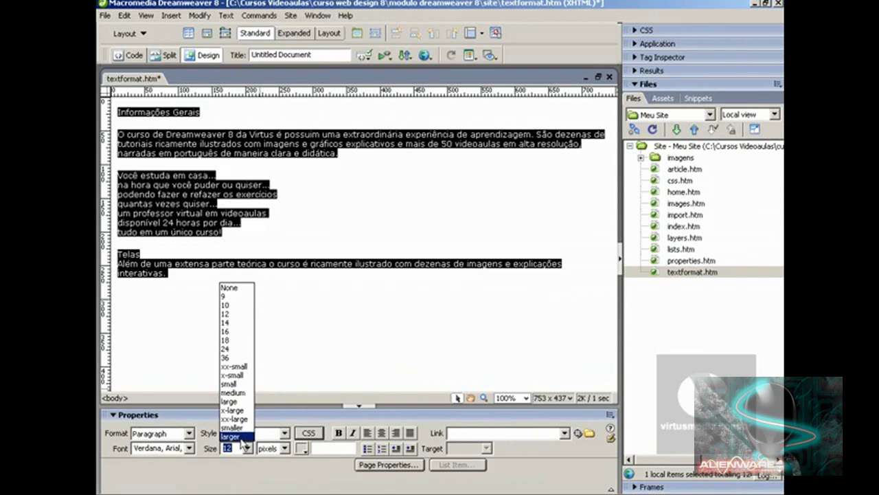
pyautogui.click(237, 419)
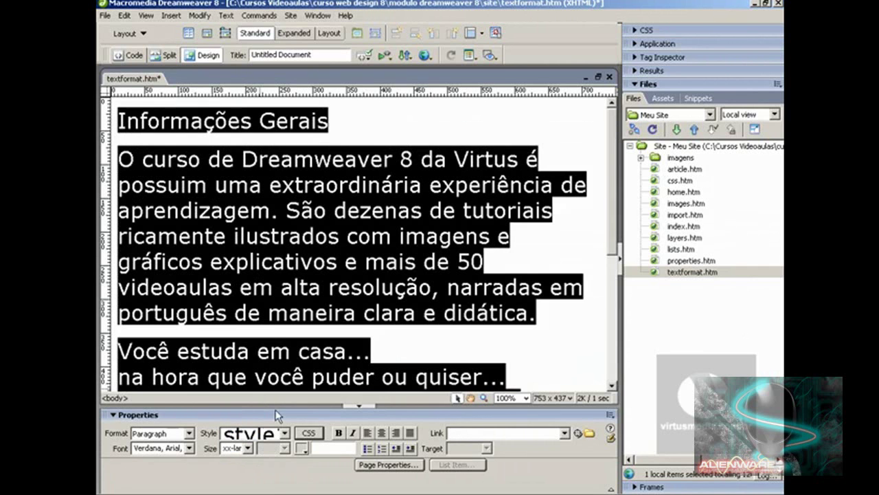
pyautogui.click(247, 448)
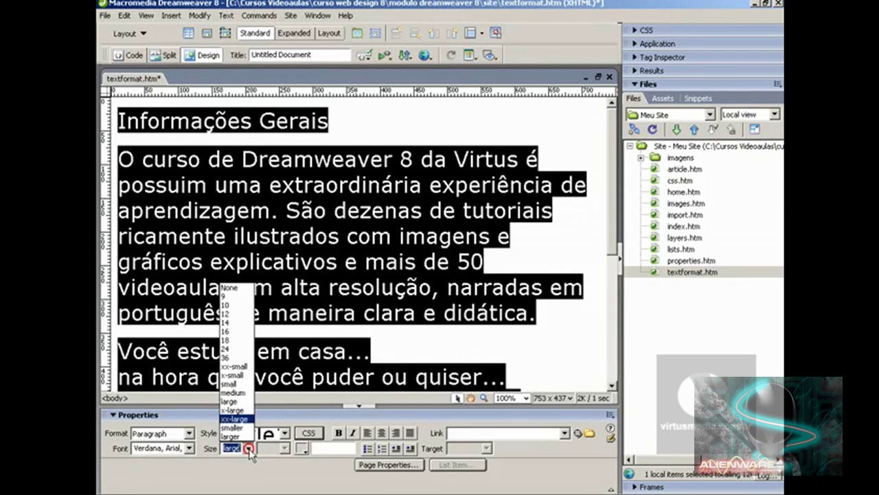
pyautogui.click(241, 402)
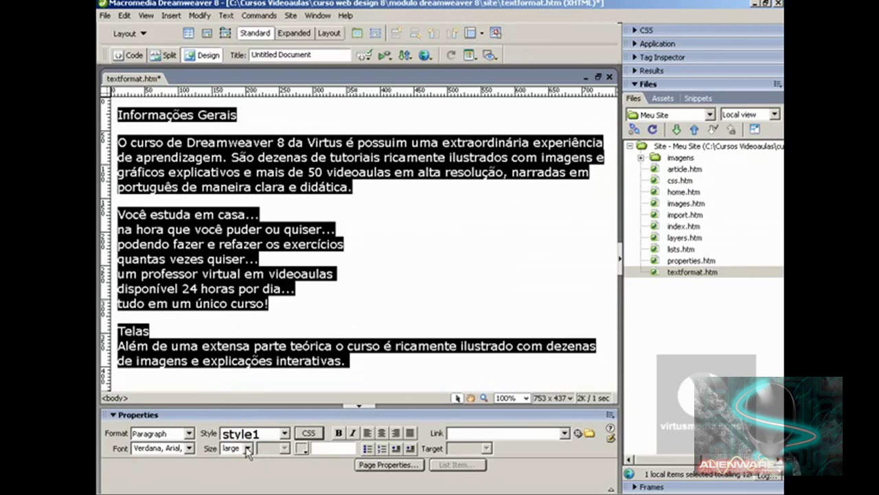
pyautogui.click(247, 448)
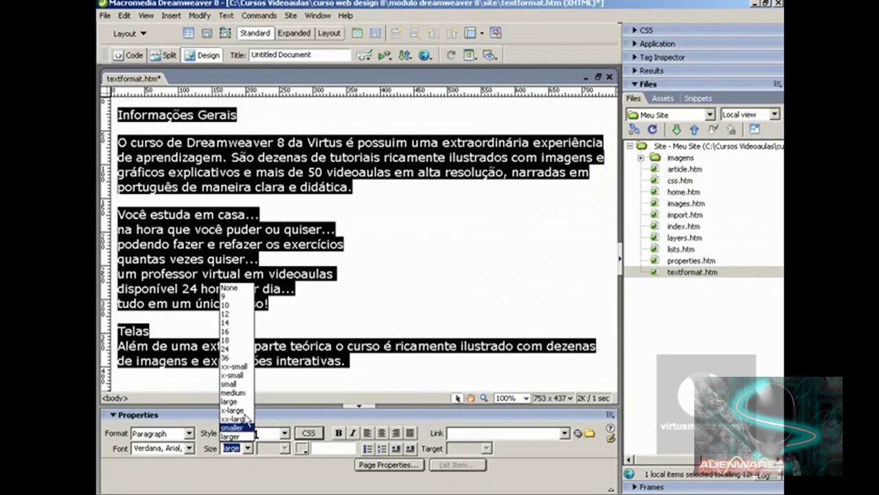
pyautogui.click(232, 314)
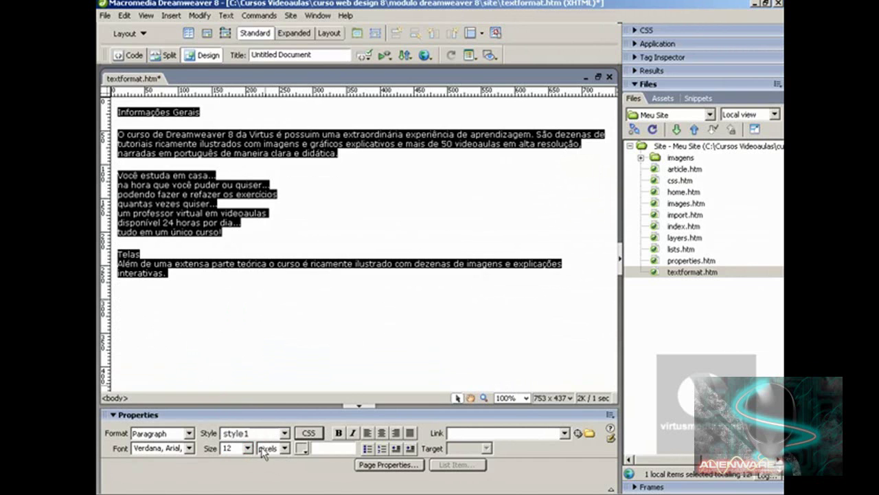
# Try the text size at 12 cm and at 1 cm, and try the percent unit
pyautogui.click(284, 449)
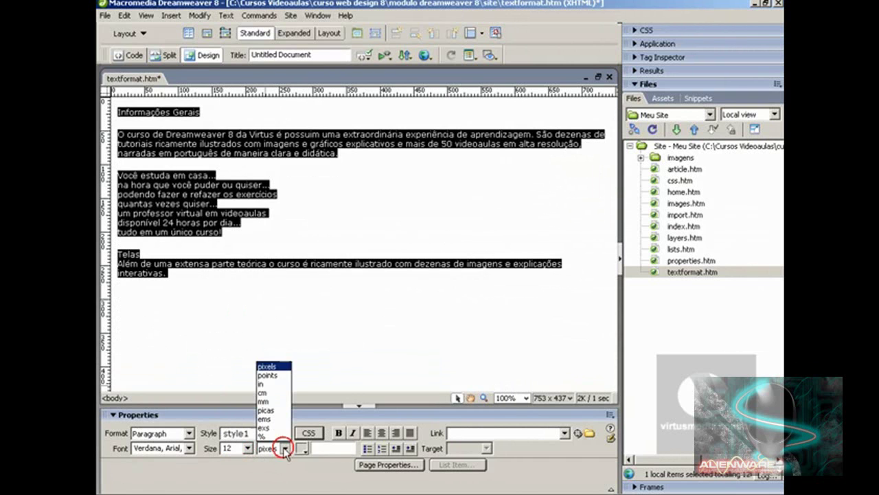
pyautogui.click(249, 448)
pyautogui.click(248, 448)
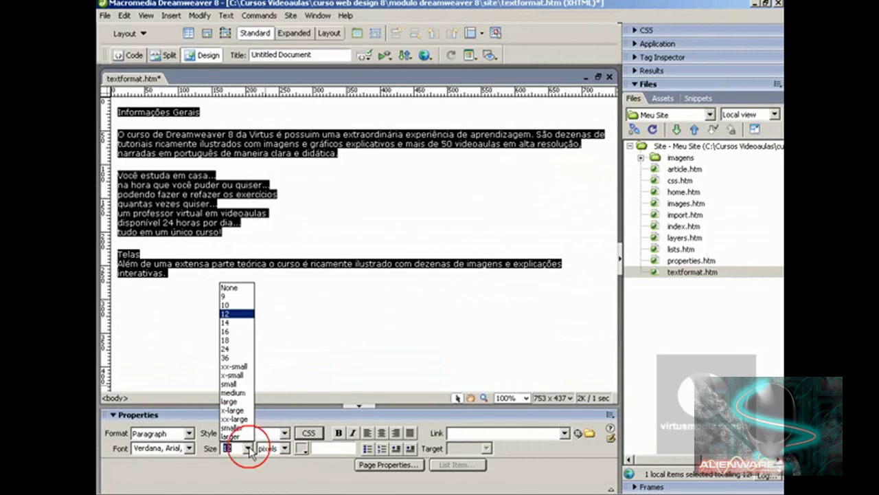
pyautogui.click(234, 314)
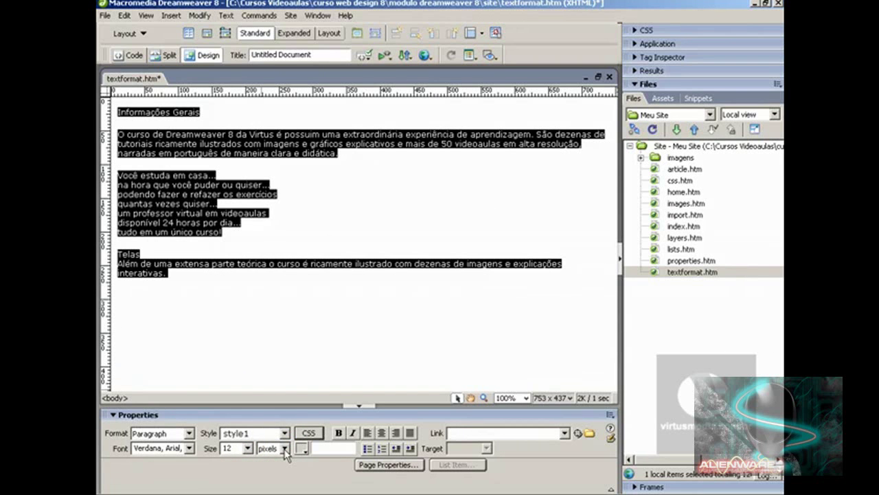
pyautogui.click(284, 450)
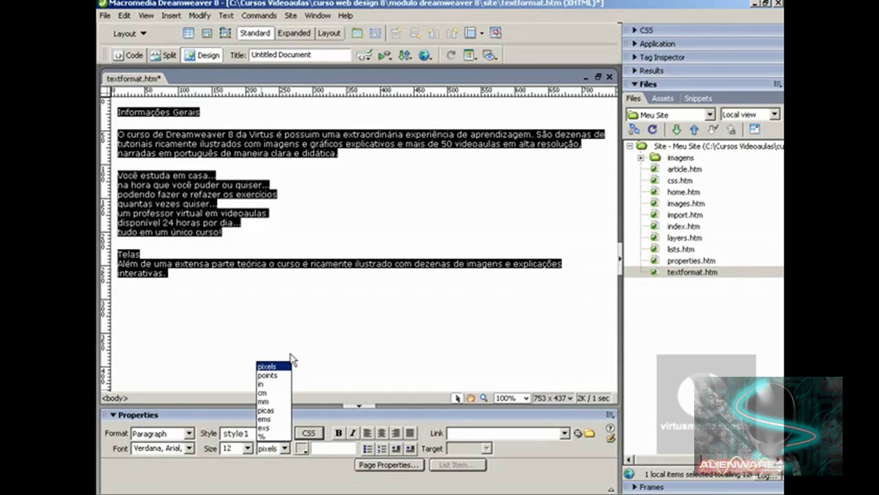
pyautogui.click(264, 392)
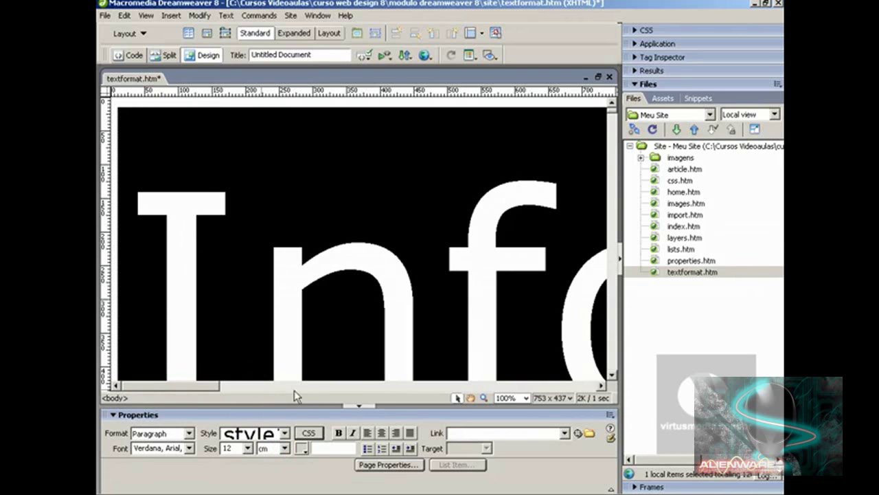
pyautogui.doubleClick(239, 449)
pyautogui.click(282, 450)
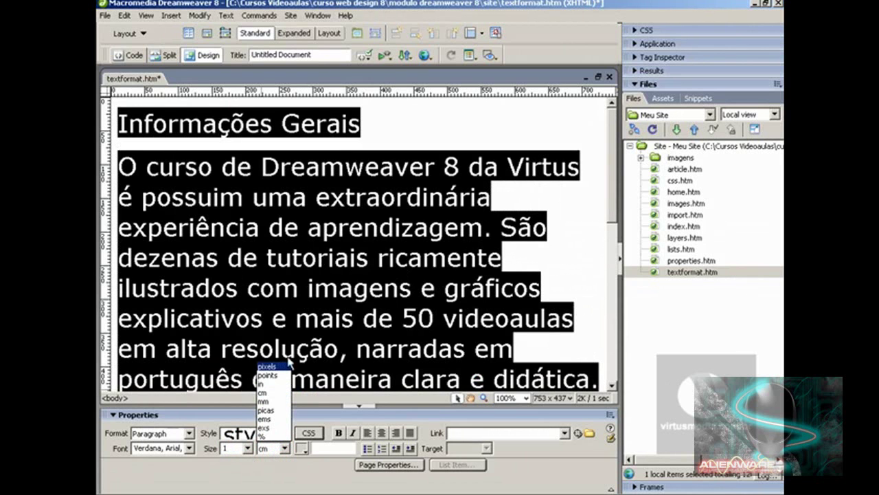
pyautogui.click(261, 437)
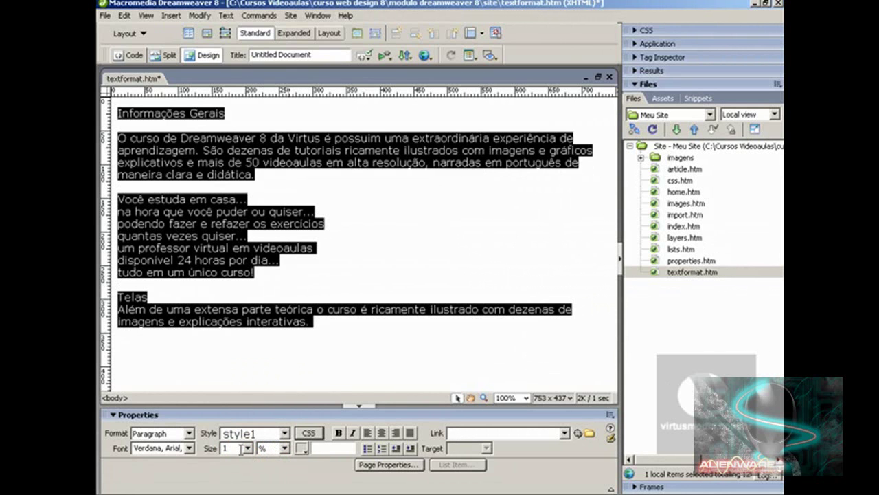
pyautogui.write('2')
# Remove style1 from all the text and set its size to 12 pixels
pyautogui.click(268, 434)
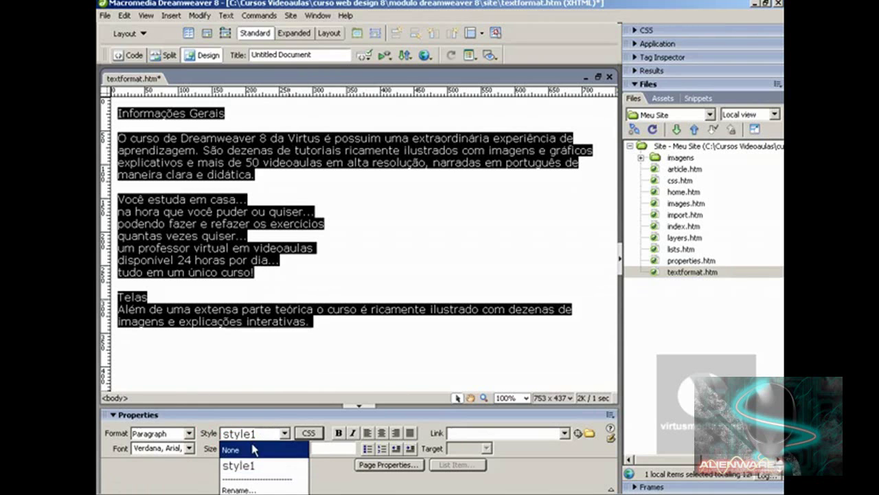
pyautogui.click(238, 449)
pyautogui.click(247, 450)
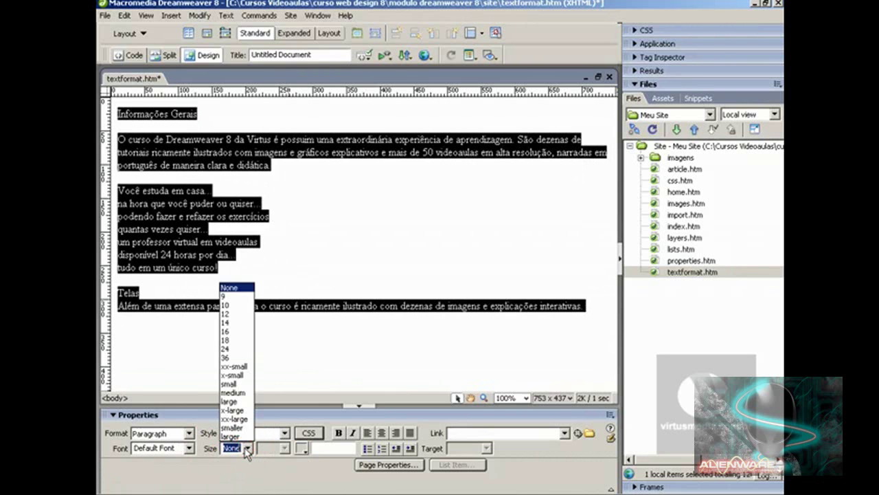
pyautogui.click(239, 320)
pyautogui.click(285, 448)
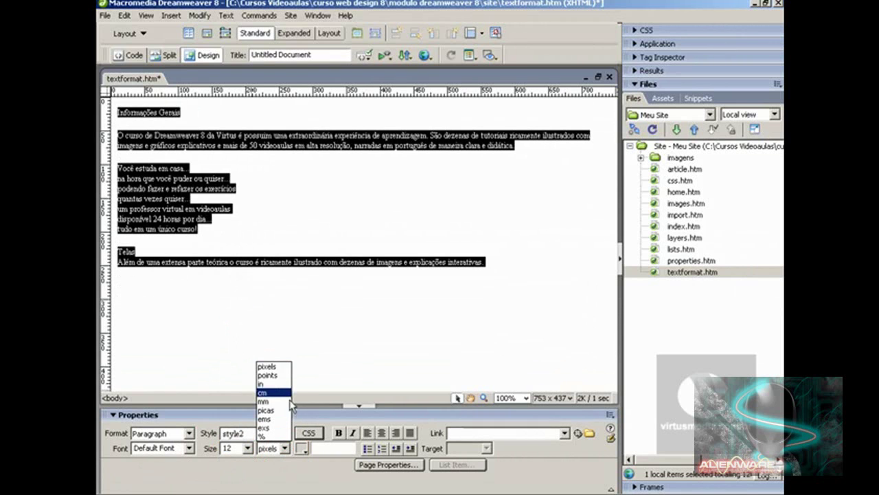
pyautogui.click(280, 366)
pyautogui.click(247, 448)
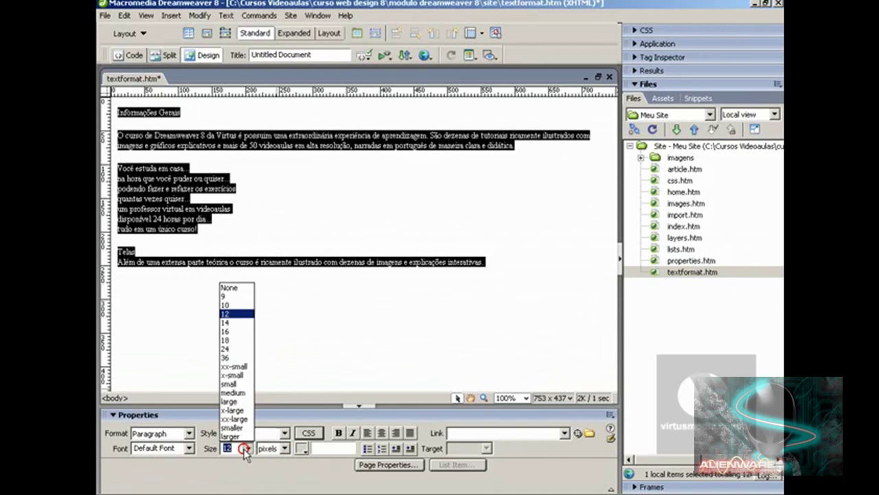
pyautogui.click(226, 323)
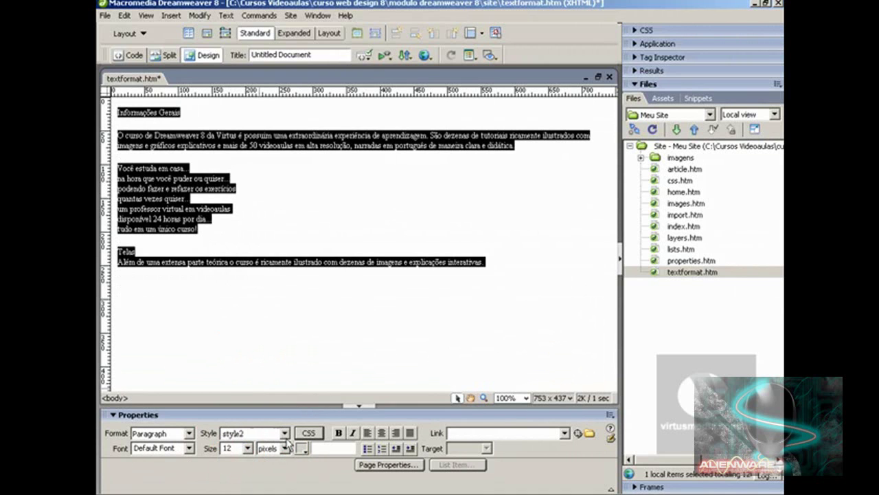
# Clear the text's style and format all of it in Verdana, Arial, Helvetica, sans-serif at size 12 pixels
pyautogui.click(284, 433)
pyautogui.click(270, 451)
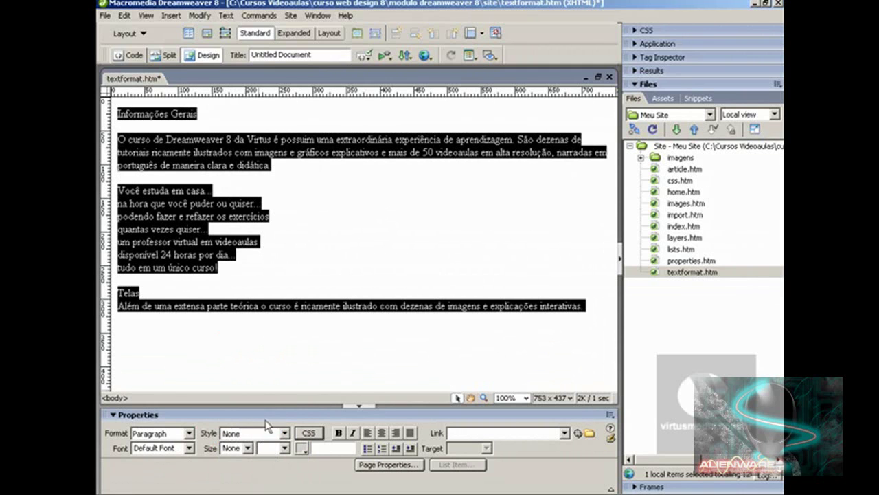
pyautogui.click(248, 448)
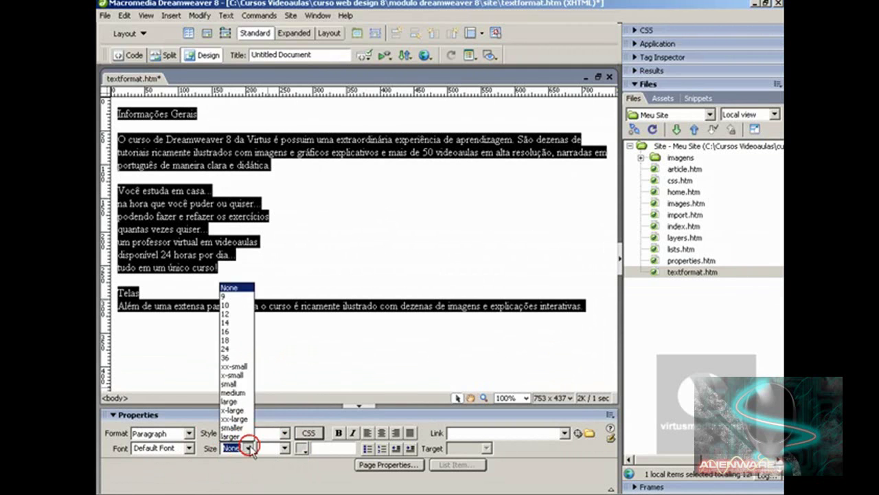
pyautogui.click(227, 313)
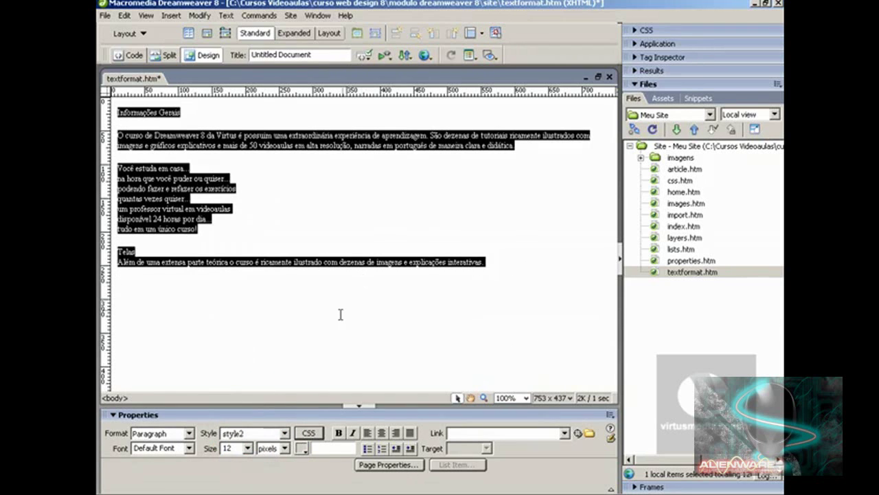
pyautogui.click(285, 448)
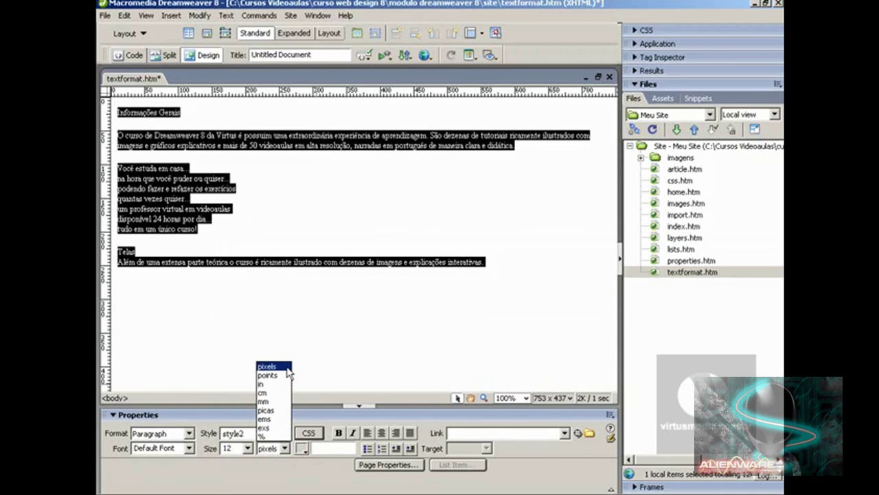
pyautogui.click(287, 371)
pyautogui.click(187, 448)
pyautogui.click(168, 410)
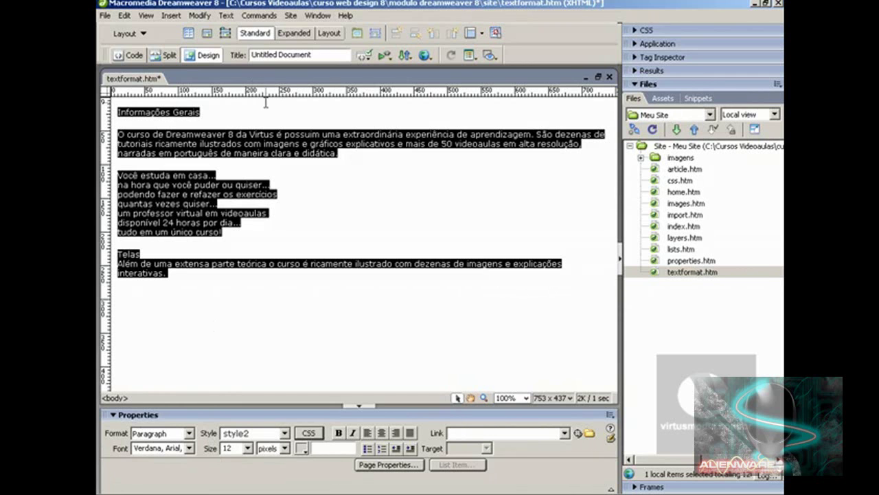
# Examine the style2 class on the paragraph tags and its CSS rule in the page head in Split view
pyautogui.click(165, 59)
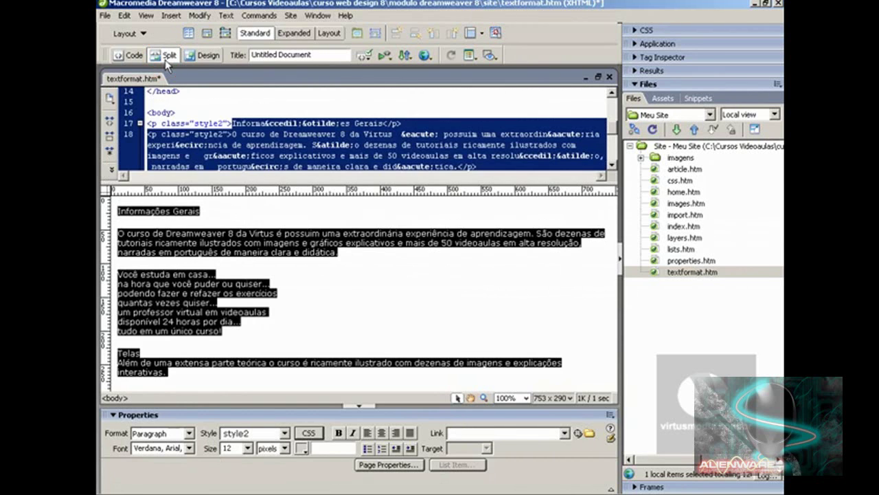
pyautogui.click(239, 123)
pyautogui.scroll(1, 341, 137)
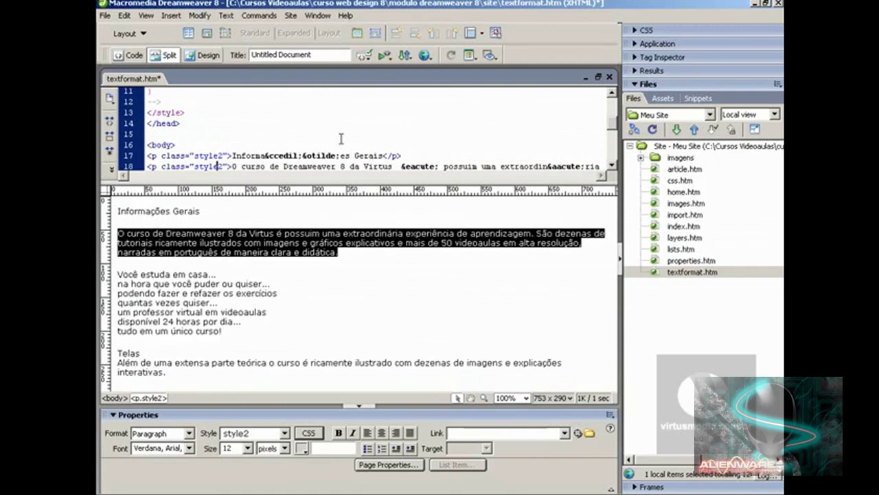
pyautogui.scroll(3, 337, 142)
pyautogui.scroll(-2, 229, 141)
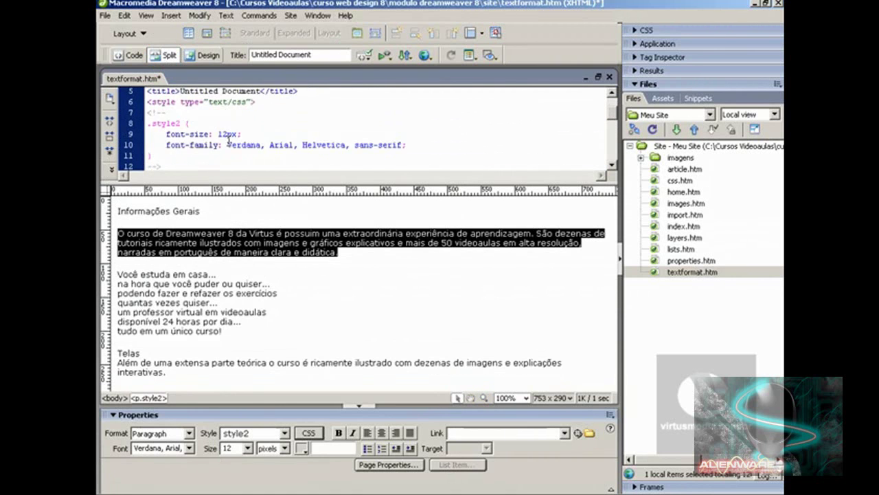
pyautogui.scroll(1, 225, 142)
pyautogui.scroll(-1, 224, 143)
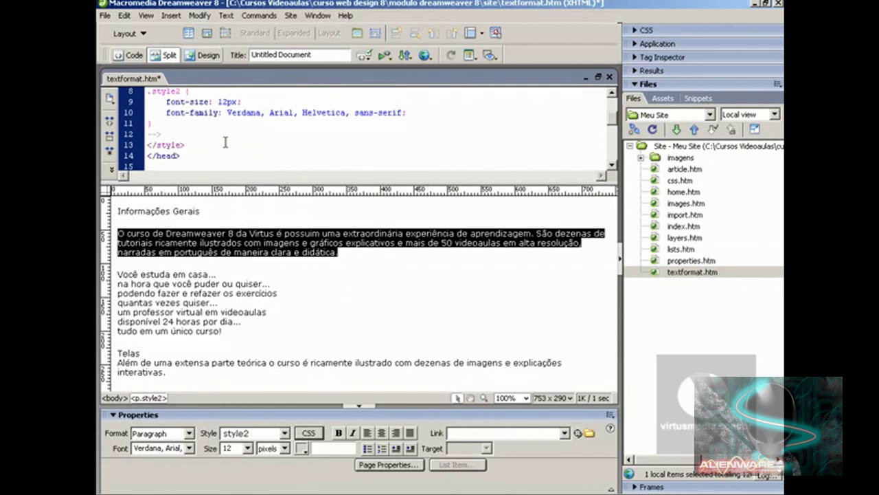
pyautogui.scroll(1, 225, 142)
# Enlarge the code area slightly, highlight the .style2 rule to read its font size and family, and return to Design view
pyautogui.moveTo(218, 180); pyautogui.dragTo(219, 201)
pyautogui.click(203, 145)
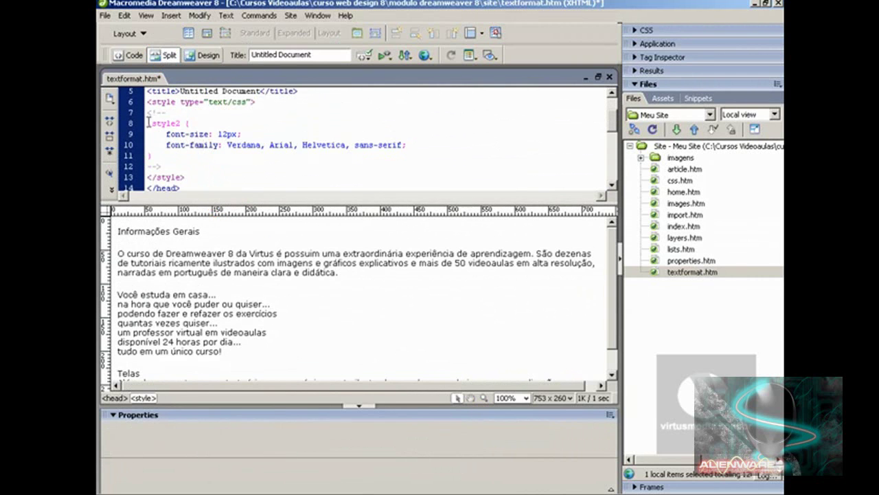
pyautogui.moveTo(147, 112); pyautogui.dragTo(153, 156)
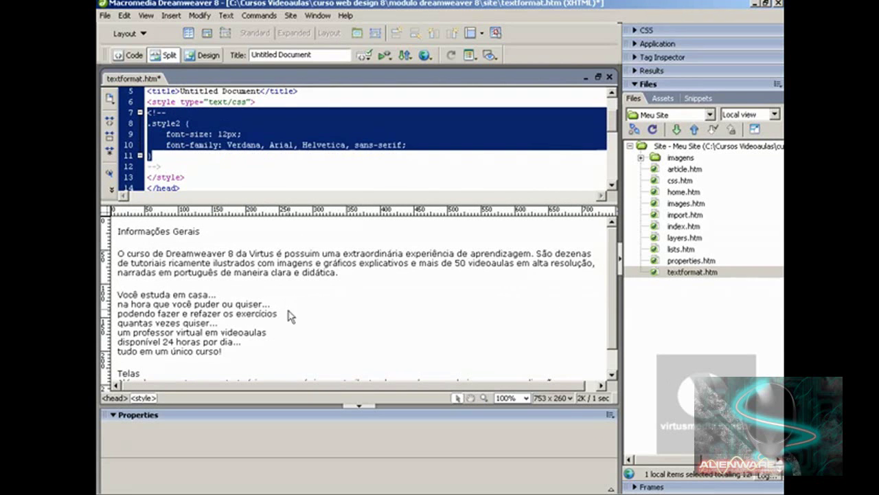
pyautogui.click(235, 135)
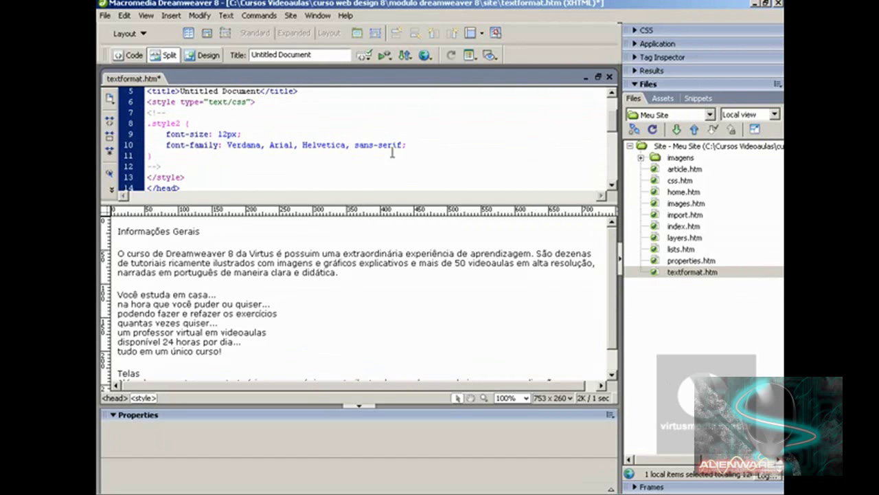
pyautogui.doubleClick(178, 123)
pyautogui.click(208, 55)
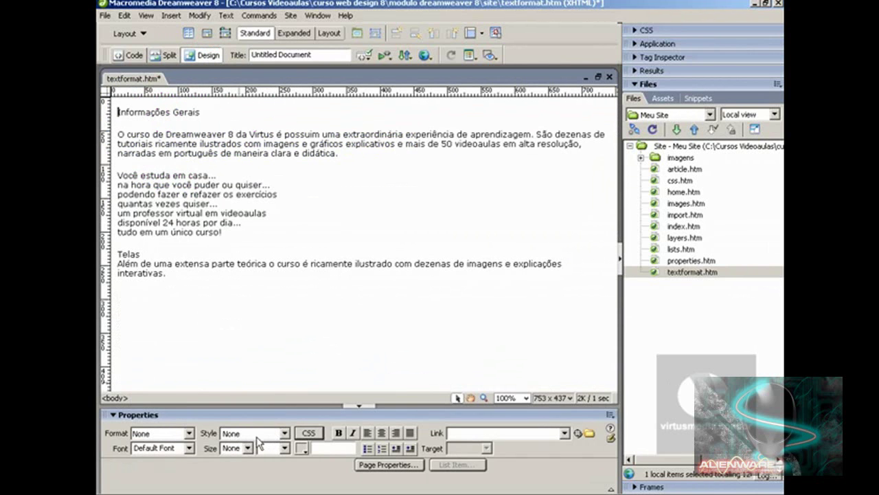
# Select all the page text and set its colour to red, #FF0000
pyautogui.moveTo(192, 284); pyautogui.dragTo(115, 109)
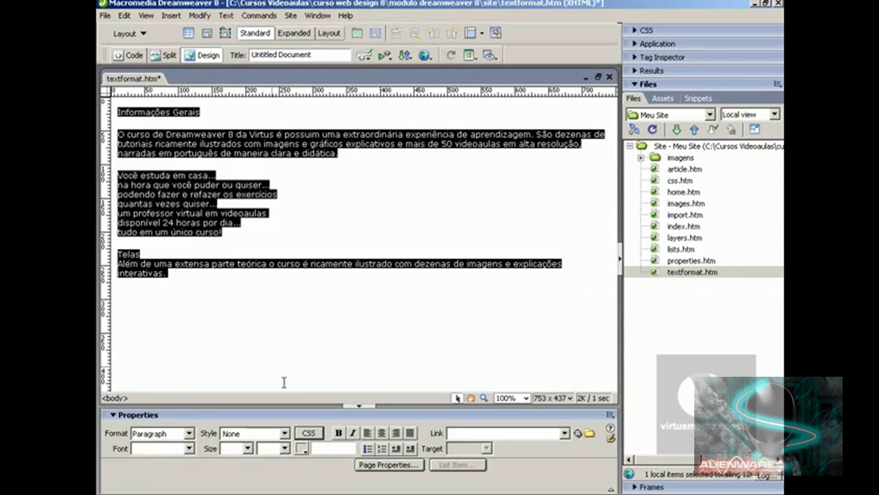
pyautogui.click(303, 448)
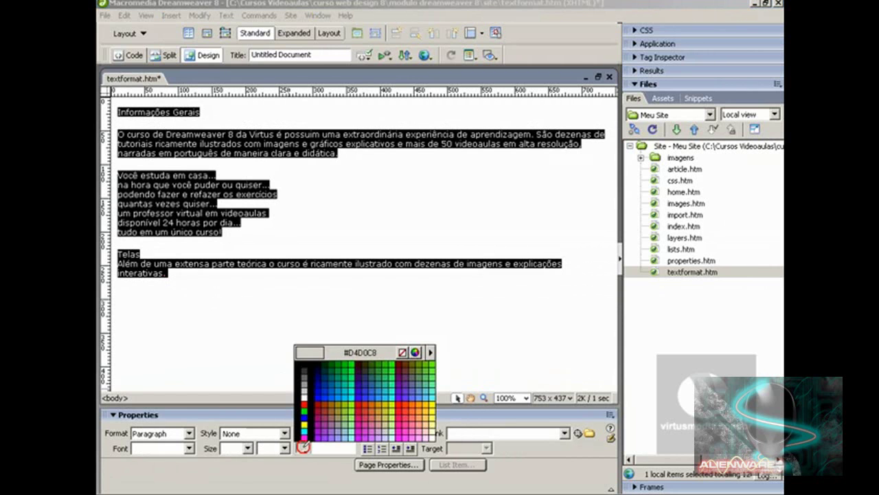
pyautogui.click(305, 402)
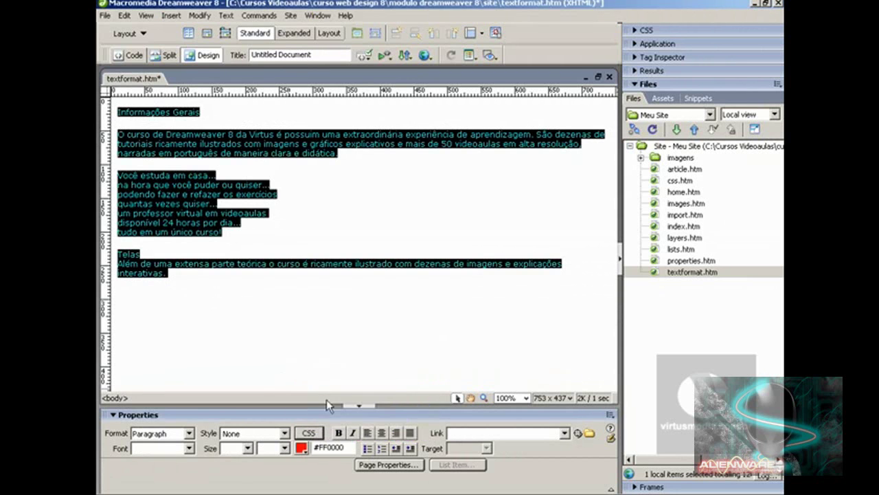
# Open the system colour mixer for the selected text's colour and mix a light green with red 159, green 214, blue 158
pyautogui.click(301, 448)
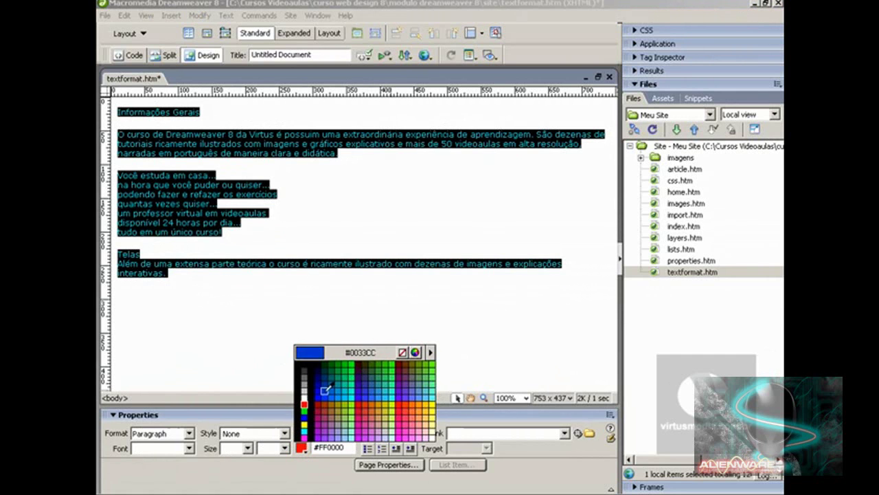
pyautogui.click(415, 352)
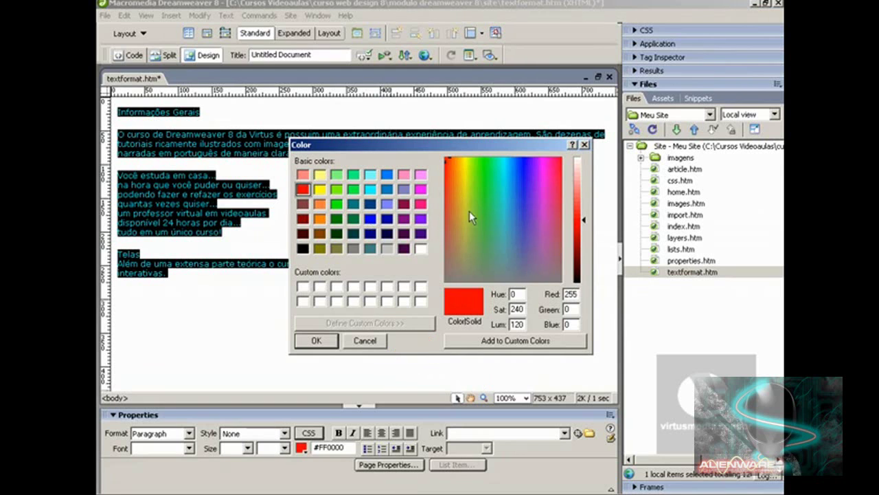
pyautogui.moveTo(492, 191)
pyautogui.mouseDown()
pyautogui.moveTo(493, 180)
pyautogui.moveTo(502, 199)
pyautogui.mouseUp()
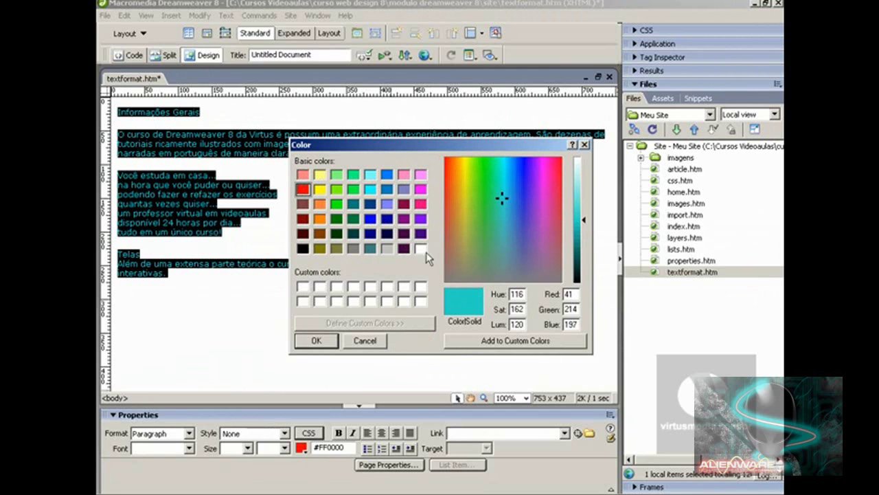
pyautogui.moveTo(460, 184)
pyautogui.mouseDown()
pyautogui.moveTo(461, 166)
pyautogui.moveTo(445, 157)
pyautogui.moveTo(455, 171)
pyautogui.mouseUp()
pyautogui.moveTo(584, 223); pyautogui.dragTo(586, 192)
pyautogui.moveTo(458, 172); pyautogui.dragTo(485, 231)
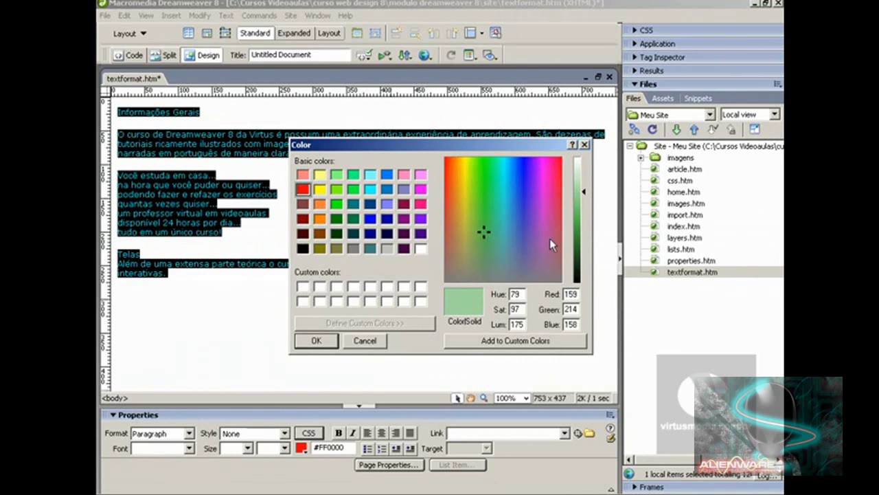
# Pick a fully saturated red in the colour spectrum and lower its luminosity to 124
pyautogui.doubleClick(516, 294)
pyautogui.doubleClick(572, 293)
pyautogui.doubleClick(573, 294)
pyautogui.click(571, 309)
pyautogui.doubleClick(574, 293)
pyautogui.click(446, 158)
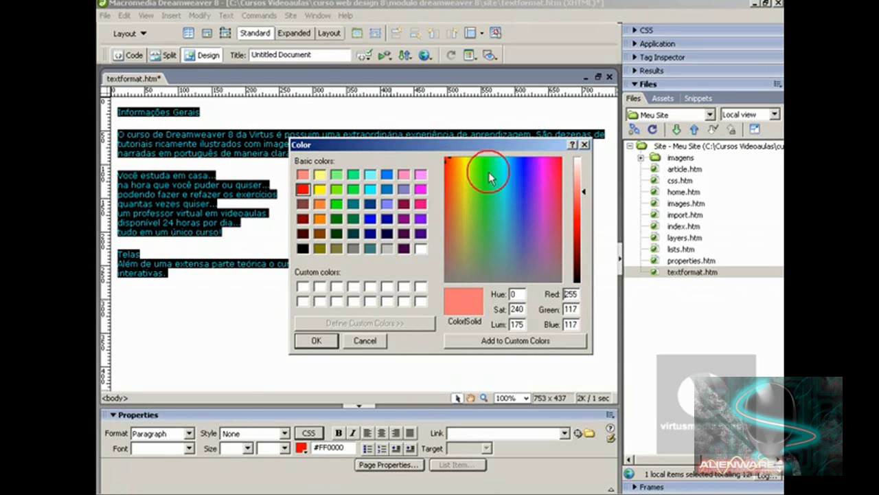
pyautogui.click(586, 218)
pyautogui.moveTo(586, 218); pyautogui.dragTo(586, 219)
pyautogui.click(569, 309)
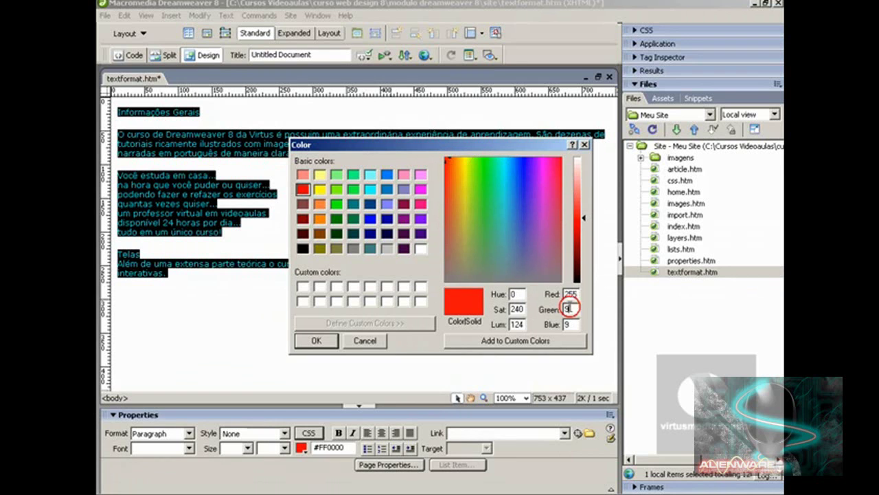
# Define pure red by its RGB values: red 255, green 0, blue 0
pyautogui.moveTo(577, 293); pyautogui.dragTo(557, 293)
pyautogui.write('255')
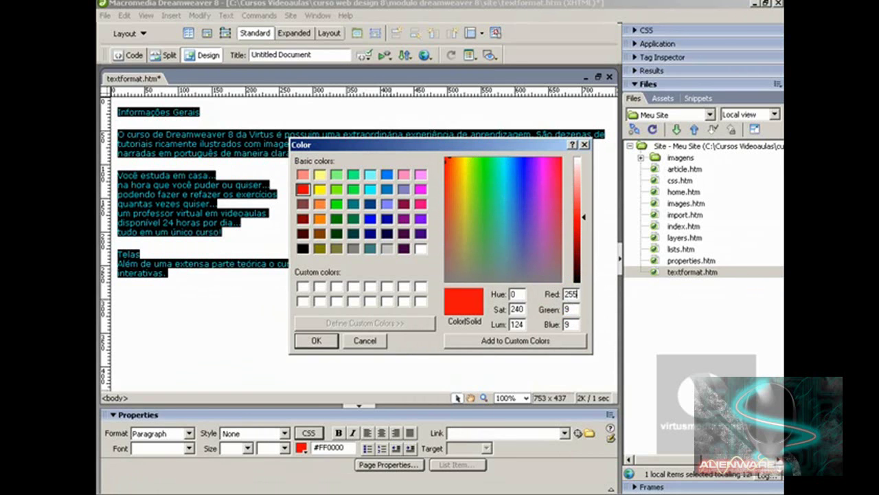
pyautogui.doubleClick(572, 308)
pyautogui.write('0')
pyautogui.doubleClick(570, 324)
pyautogui.write('0')
# Turn the mixed colour into pure green by setting green to 255 and red to 0
pyautogui.doubleClick(576, 293)
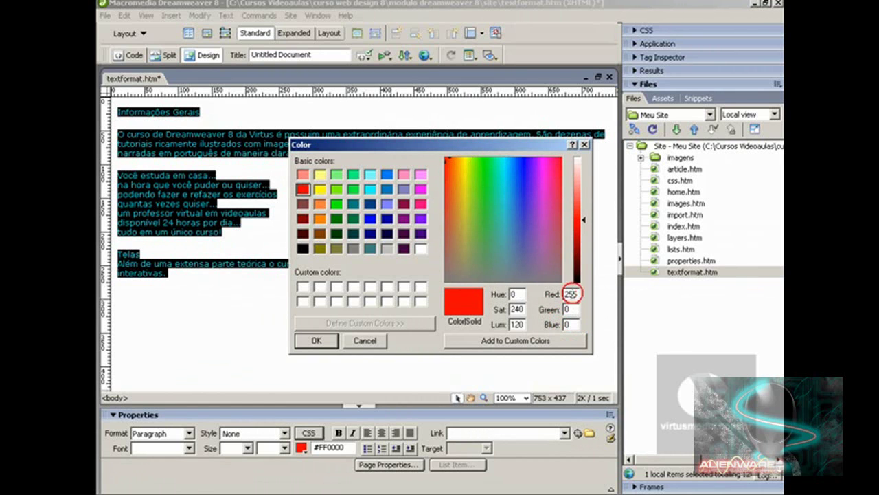
pyautogui.doubleClick(570, 309)
pyautogui.write('255')
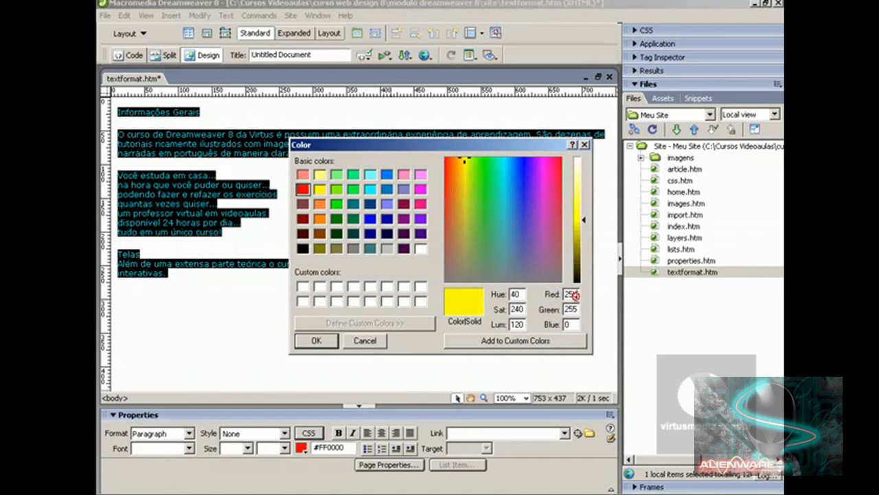
pyautogui.doubleClick(574, 295)
pyautogui.write('0')
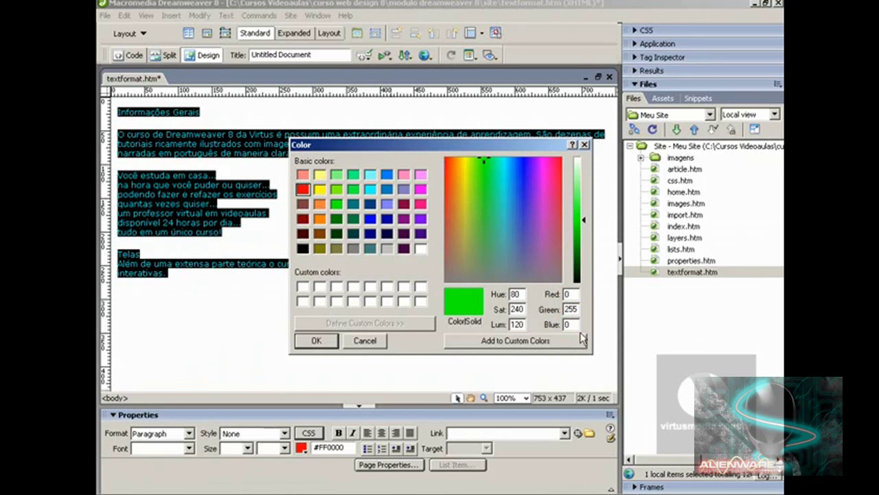
# Turn the mixed colour into pure blue by setting green to 0 and blue to 255
pyautogui.doubleClick(571, 308)
pyautogui.write('0')
pyautogui.doubleClick(562, 323)
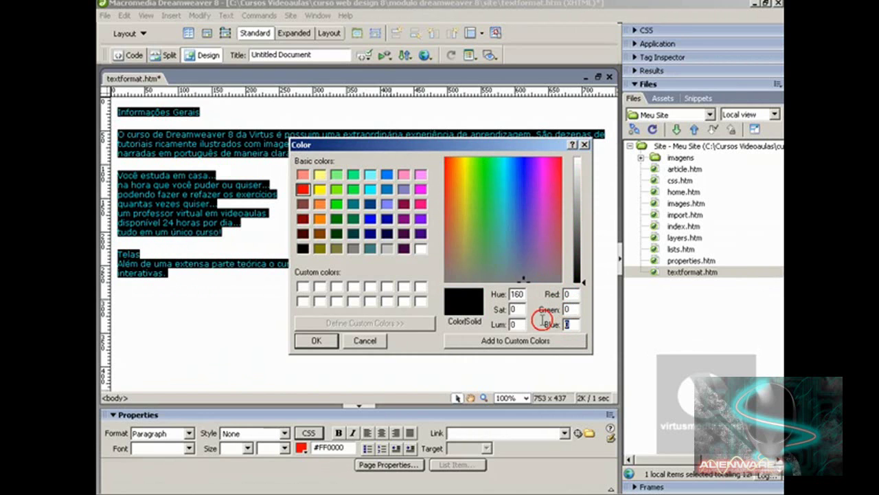
pyautogui.write('255')
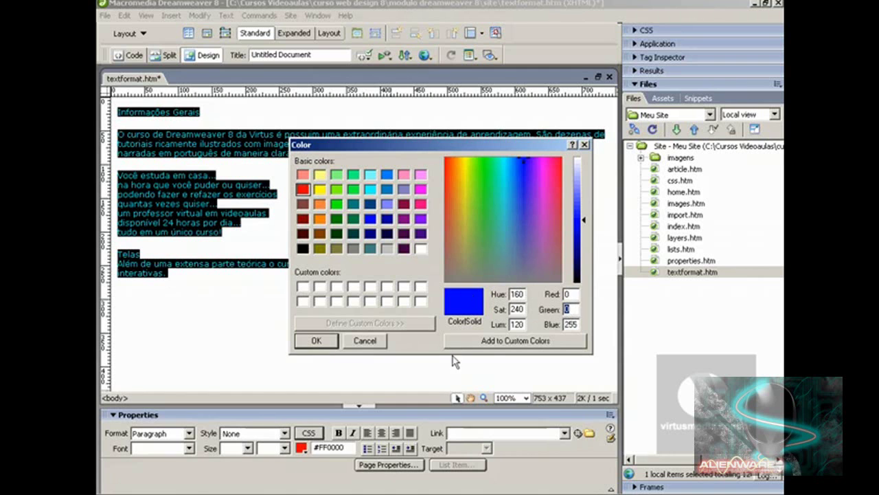
# Pick a yellow-green in the spectrum, and replace it by entering hue 200, saturation 100 and luminosity 10
pyautogui.doubleClick(515, 294)
pyautogui.moveTo(528, 167); pyautogui.dragTo(475, 160)
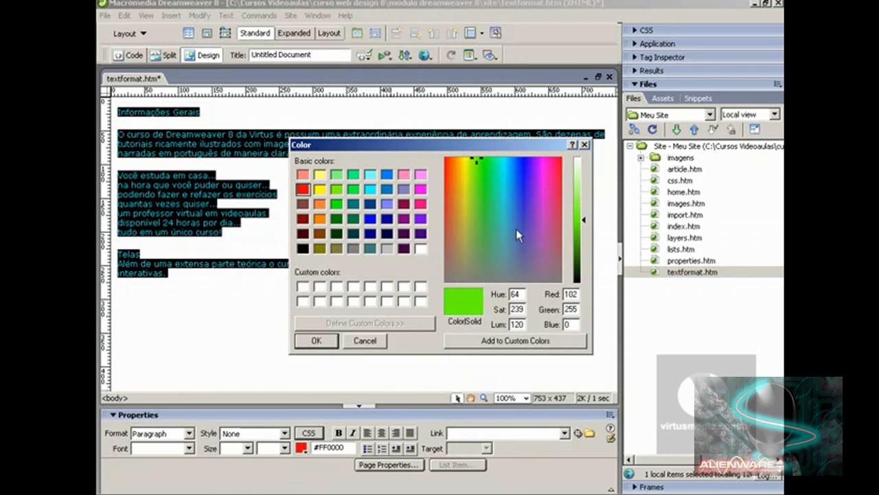
pyautogui.doubleClick(515, 294)
pyautogui.write('200')
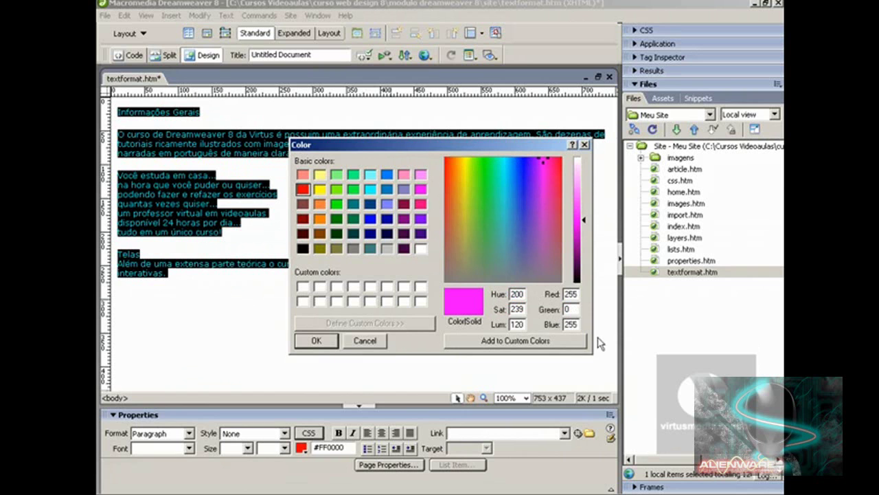
pyautogui.doubleClick(516, 309)
pyautogui.write('100')
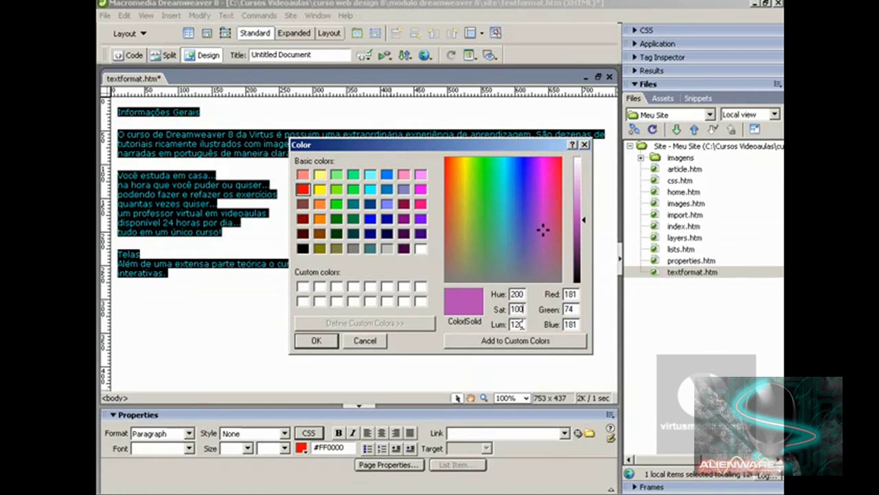
pyautogui.doubleClick(517, 324)
pyautogui.write('10')
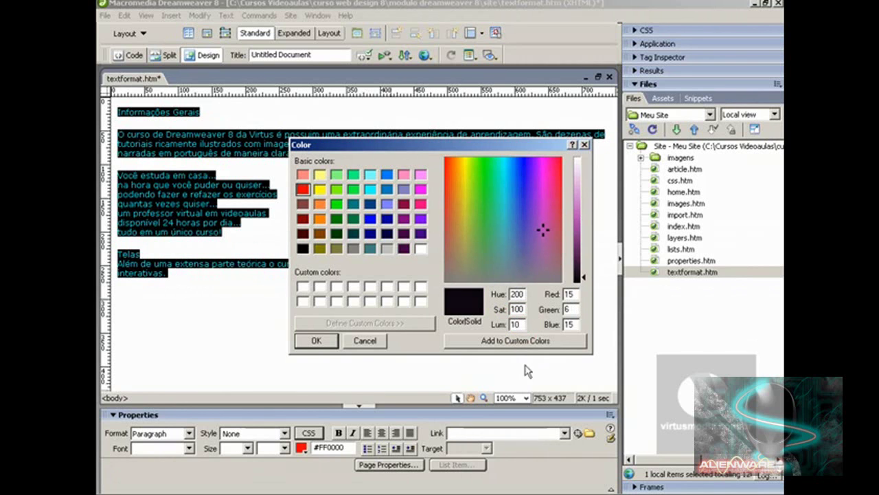
# Raise the luminosity to its maximum of 240 and pick a yellow tone with hue 38 and saturation 104
pyautogui.moveTo(583, 277); pyautogui.dragTo(584, 158)
pyautogui.click(515, 326)
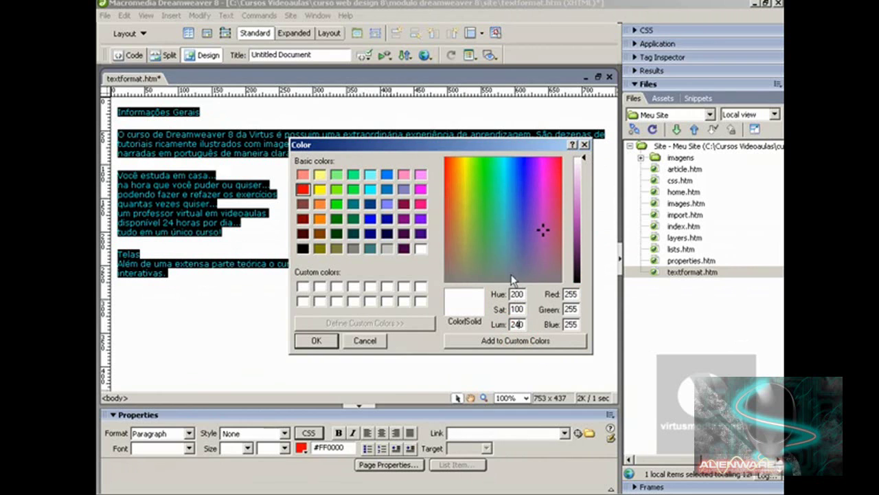
pyautogui.moveTo(521, 222); pyautogui.dragTo(465, 228)
pyautogui.doubleClick(517, 324)
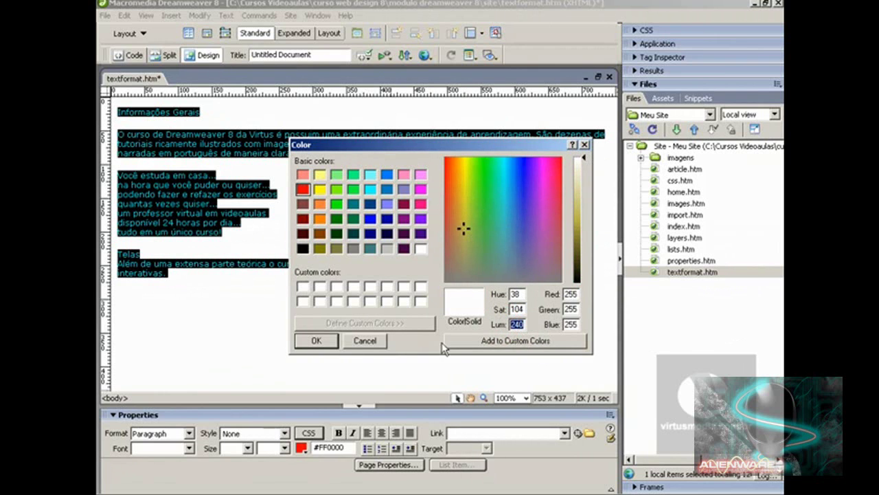
# Mix a light turquoise with hue 120, saturation 146, luminosity 153, store it as a custom colour and apply it to the text
pyautogui.moveTo(501, 229); pyautogui.dragTo(577, 204)
pyautogui.click(501, 204)
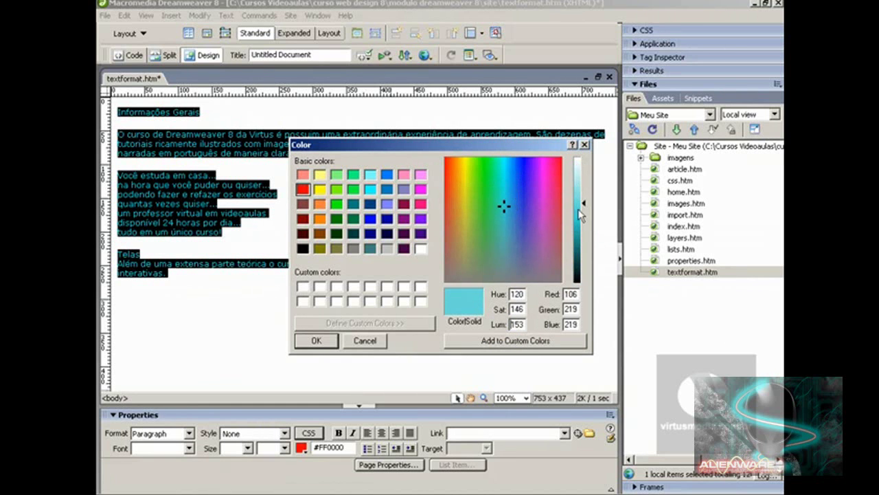
pyautogui.click(497, 344)
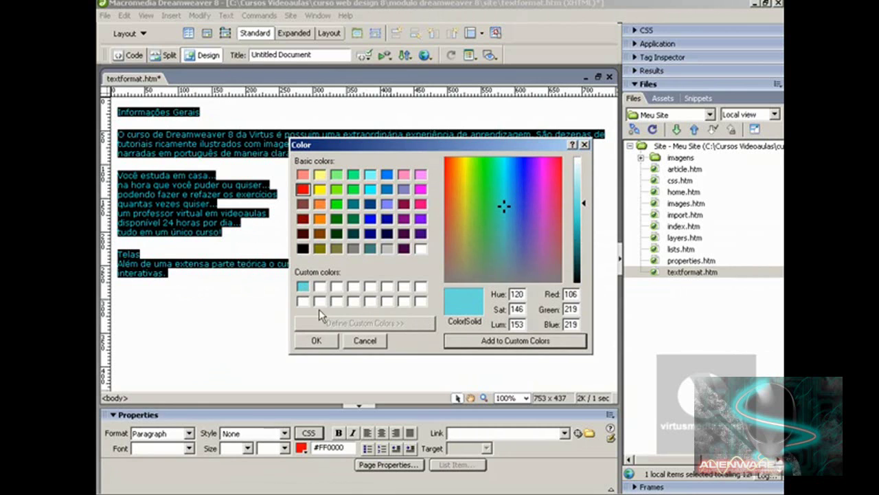
pyautogui.click(320, 342)
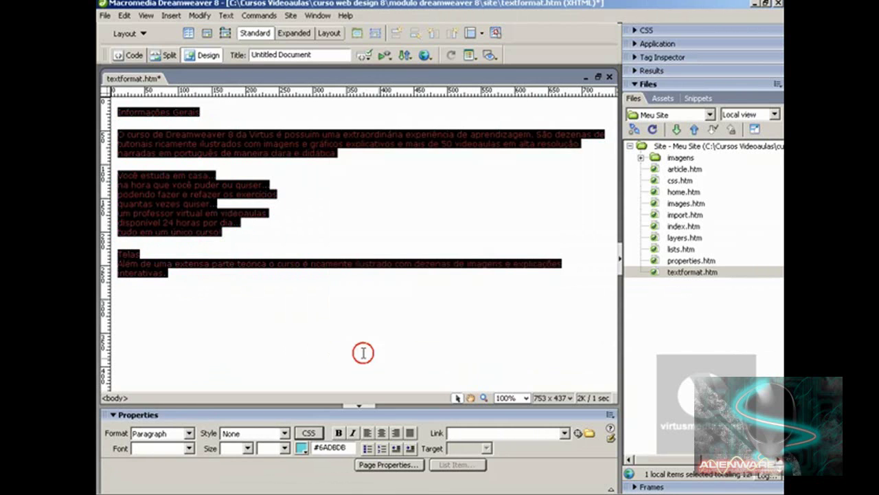
# Open the colour palette for the selected page text again
pyautogui.click(302, 448)
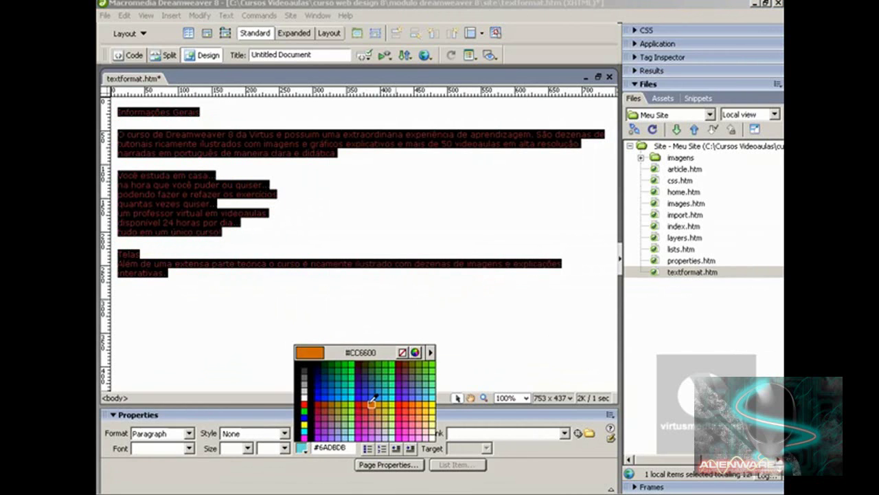